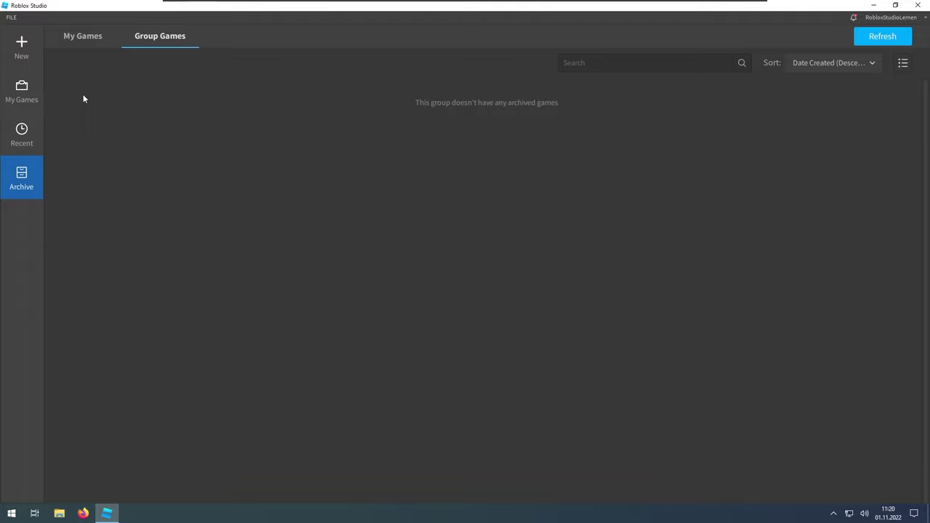
Create a new place from the Baseplate template.
{"action": "left_click", "coordinate": [25, 54]}
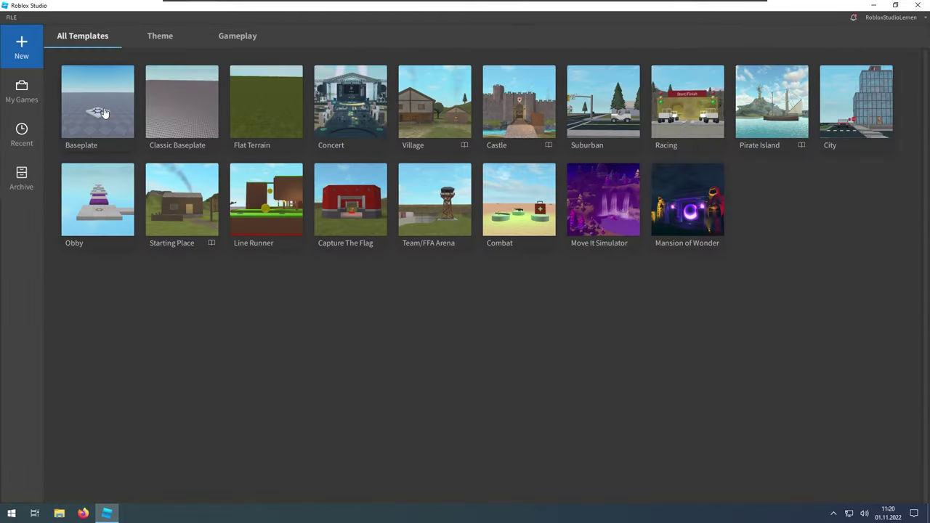
{"action": "left_click", "coordinate": [103, 112]}
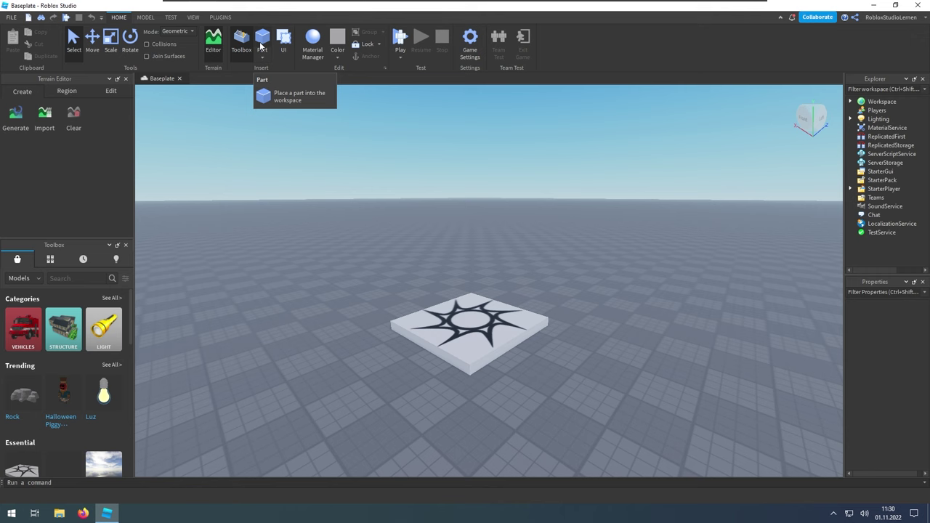
Insert a block part near the spawn location and scale it into a large, flat, roughly square slab.
{"action": "left_click", "coordinate": [429, 113]}
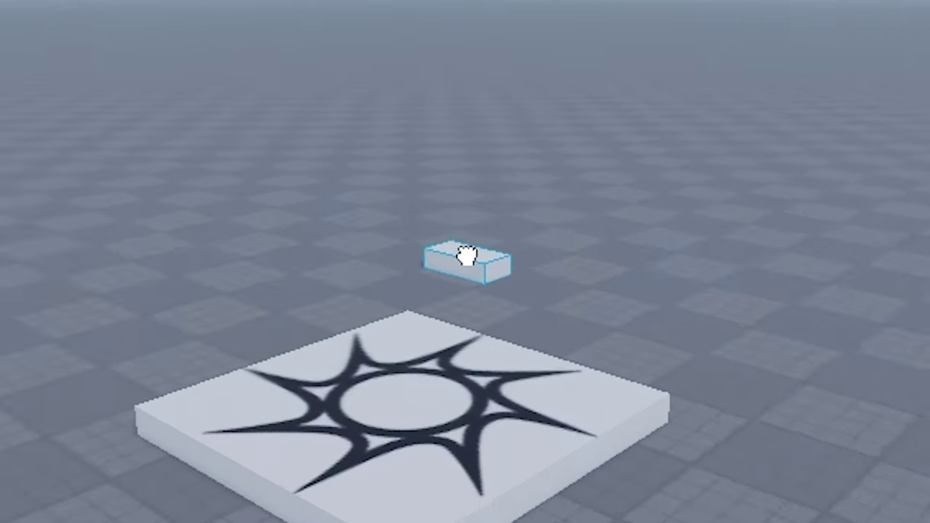
{"action": "key", "text": "f"}
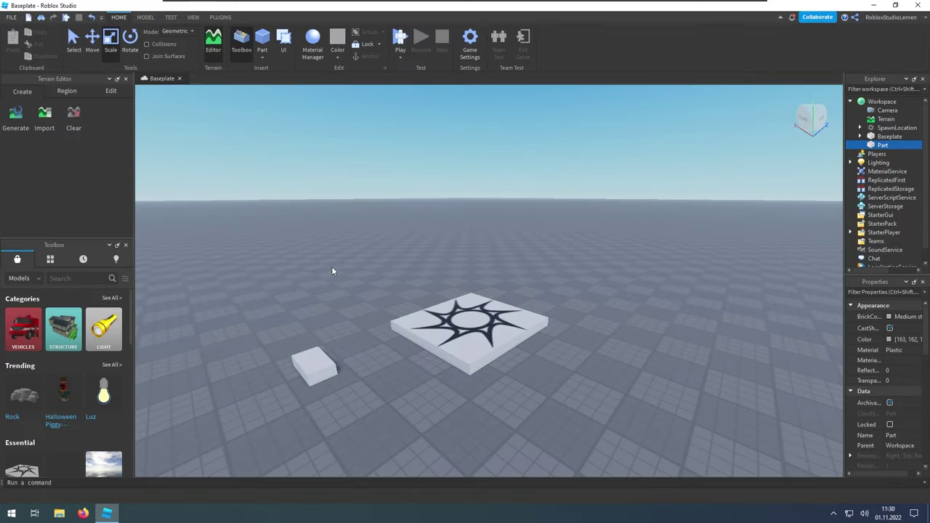
{"action": "key", "text": "ctrl+2"}
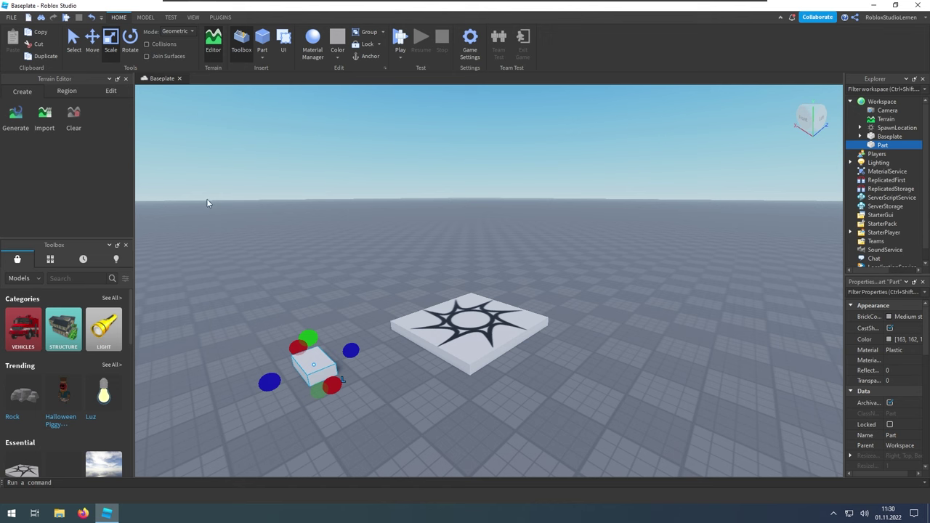
{"action": "left_click", "coordinate": [145, 16]}
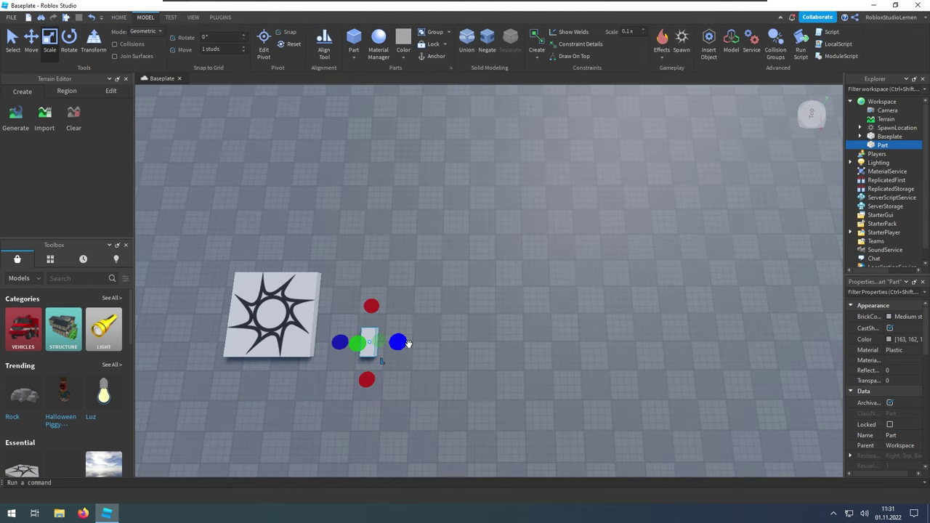
{"action": "left_click_drag", "start_coordinate": [404, 343], "coordinate": [597, 264]}
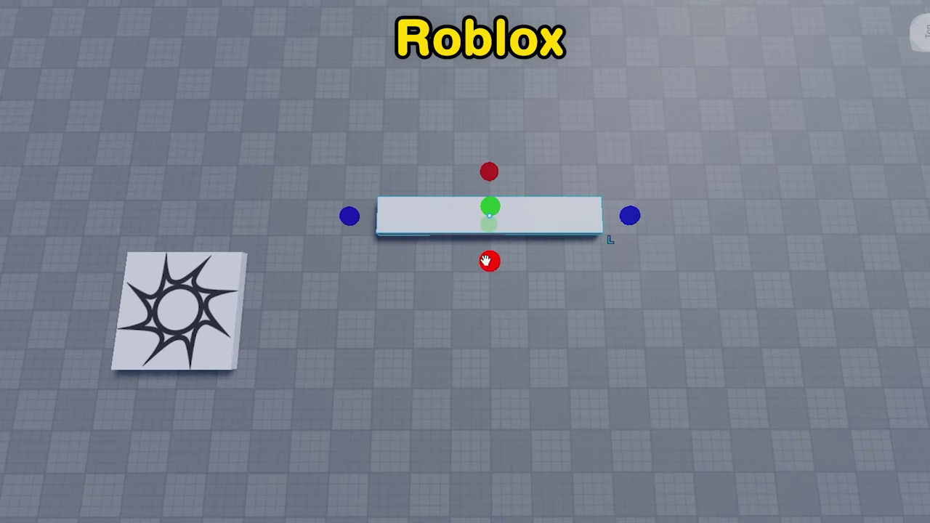
{"action": "left_click_drag", "start_coordinate": [490, 261], "coordinate": [473, 444]}
Resize two blue blocks on the slab: a wide one along the near edge and a small one directly behind it.
{"action": "left_click", "coordinate": [639, 374]}
{"action": "left_click", "coordinate": [530, 312]}
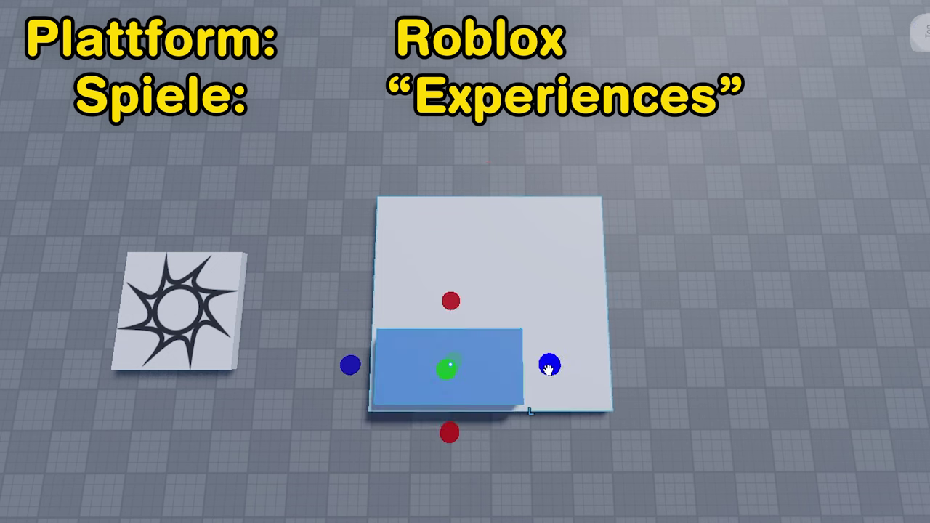
{"action": "left_click_drag", "start_coordinate": [549, 367], "coordinate": [537, 366]}
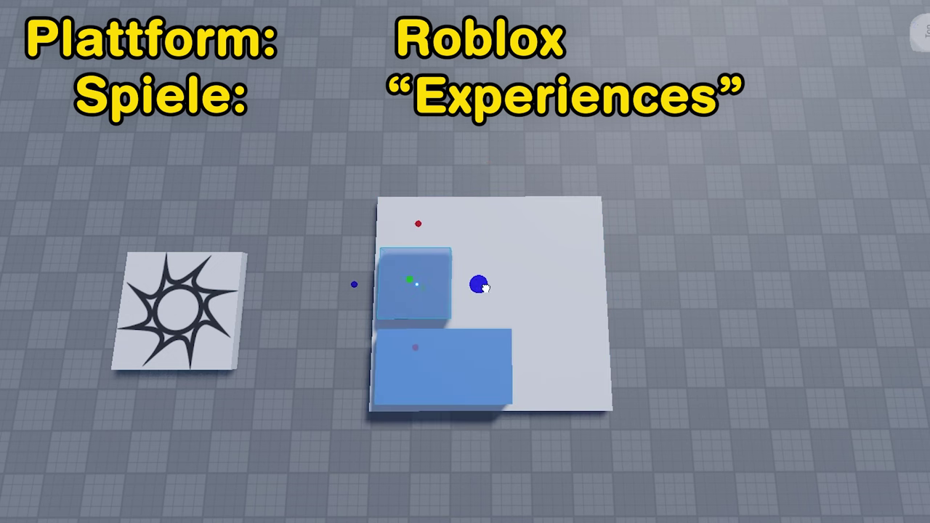
{"action": "left_click_drag", "start_coordinate": [480, 284], "coordinate": [468, 284]}
{"action": "left_click_drag", "start_coordinate": [413, 222], "coordinate": [413, 252]}
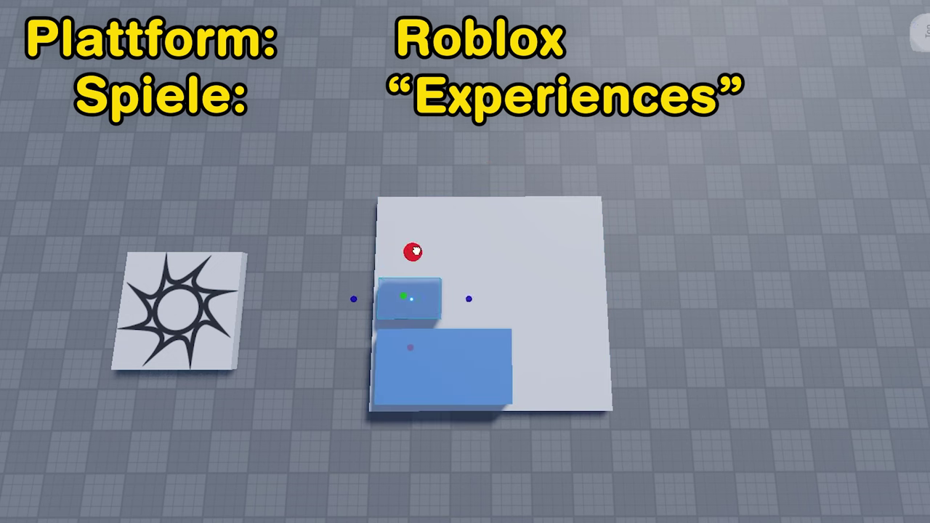
Duplicate the small blue block beside itself, place another copy behind that one, and stretch the last copy toward the slab's far edge.
{"action": "key", "text": "ctrl+d"}
{"action": "key", "text": "ctrl+2"}
{"action": "left_click_drag", "start_coordinate": [446, 299], "coordinate": [530, 296]}
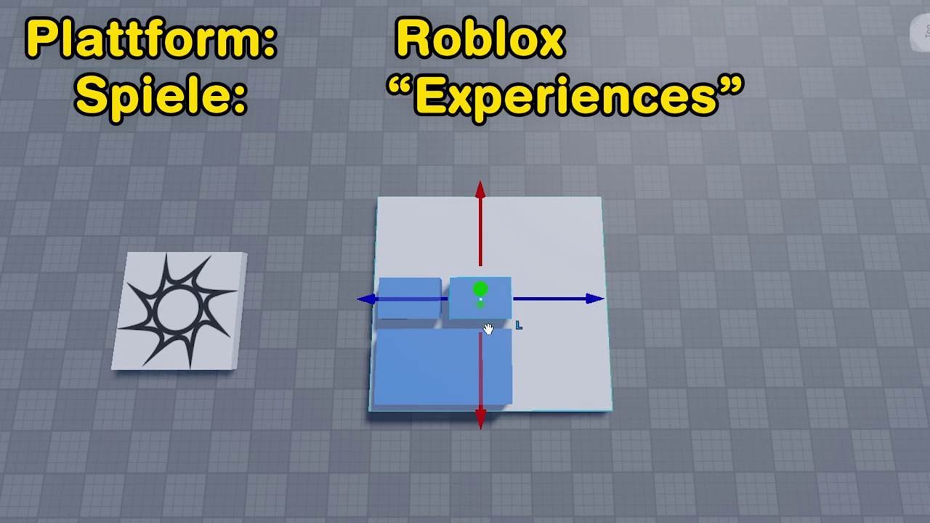
{"action": "key", "text": "ctrl+d"}
{"action": "left_click_drag", "start_coordinate": [477, 339], "coordinate": [544, 250]}
{"action": "key", "text": "ctrl+3"}
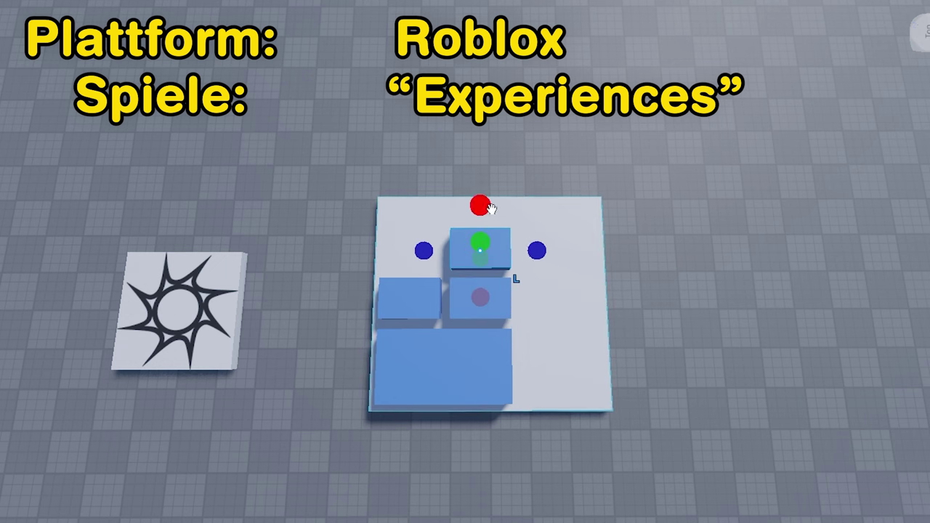
{"action": "left_click_drag", "start_coordinate": [490, 208], "coordinate": [490, 178]}
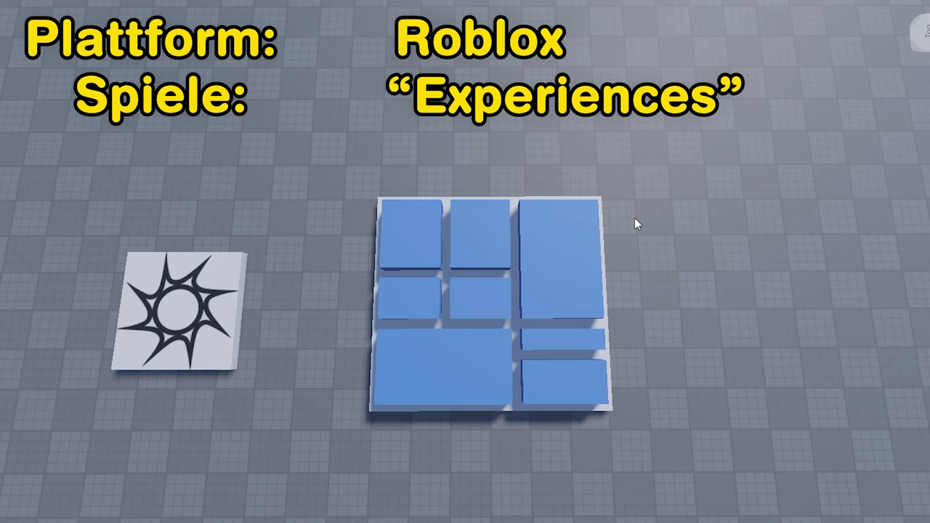
Shape a small light-blue block on top of the small blue block behind the wide one.
{"action": "left_click", "coordinate": [443, 385]}
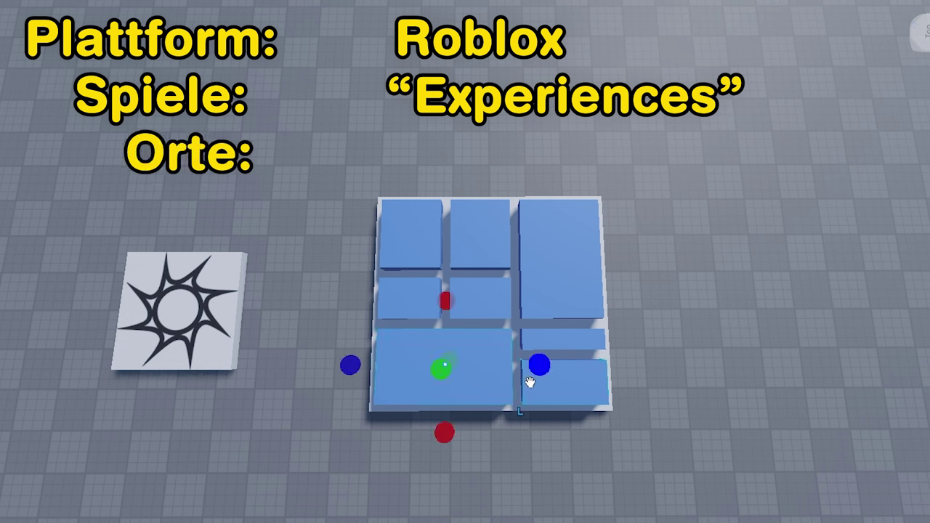
{"action": "left_click", "coordinate": [409, 298]}
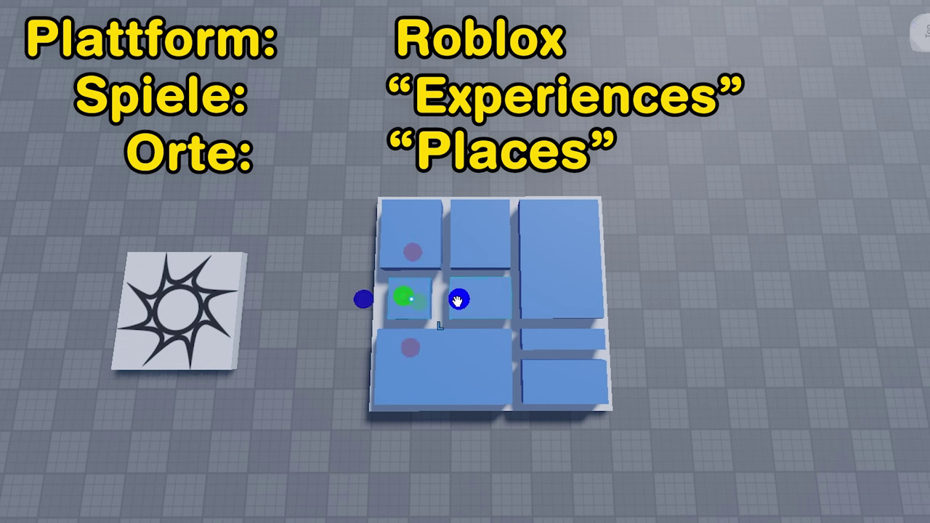
{"action": "left_click_drag", "start_coordinate": [411, 348], "coordinate": [423, 330]}
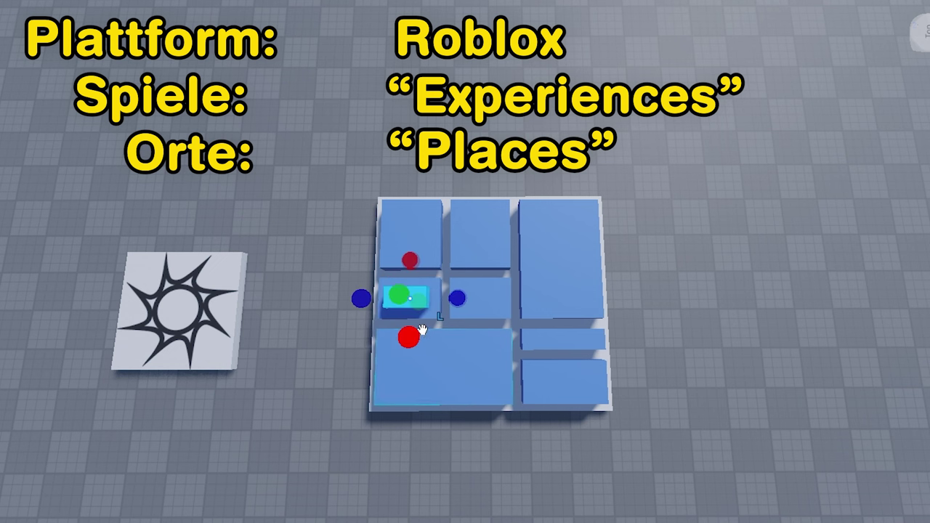
Duplicate the light-blue block onto the neighbouring small blue block and onto the blue block behind that one.
{"action": "key", "text": "ctrl+d"}
{"action": "key", "text": "ctrl+2"}
{"action": "left_click_drag", "start_coordinate": [470, 301], "coordinate": [542, 297]}
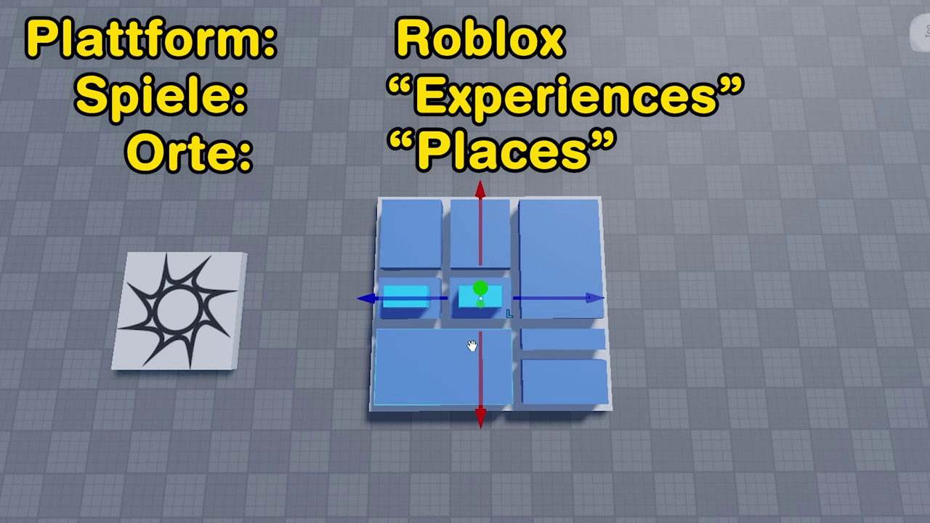
{"action": "key", "text": "ctrl+d"}
{"action": "left_click_drag", "start_coordinate": [477, 351], "coordinate": [481, 276]}
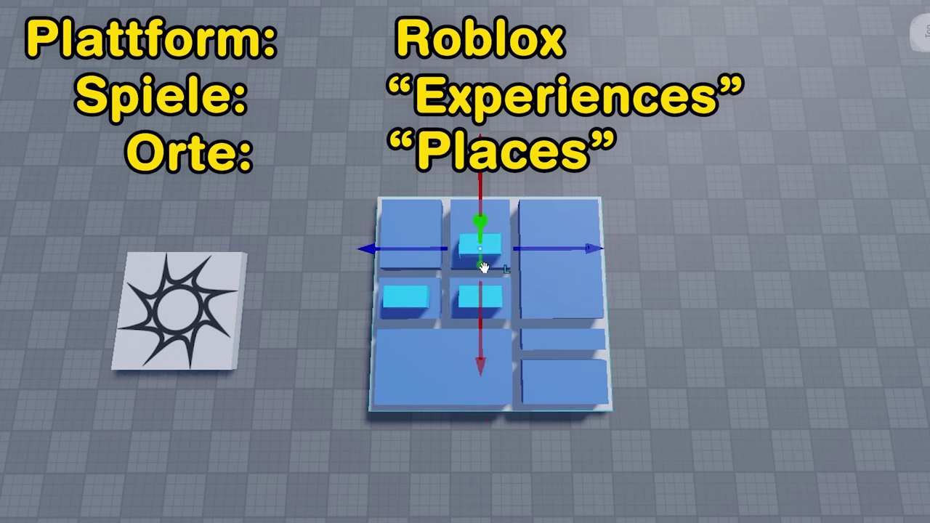
Place a second light-blue block on the far middle blue block and copy it onto the adjacent far corner block.
{"action": "mouse_move", "coordinate": [480, 222]}
{"action": "left_mouse_down"}
{"action": "mouse_move", "coordinate": [480, 204]}
{"action": "mouse_move", "coordinate": [479, 240]}
{"action": "left_mouse_up"}
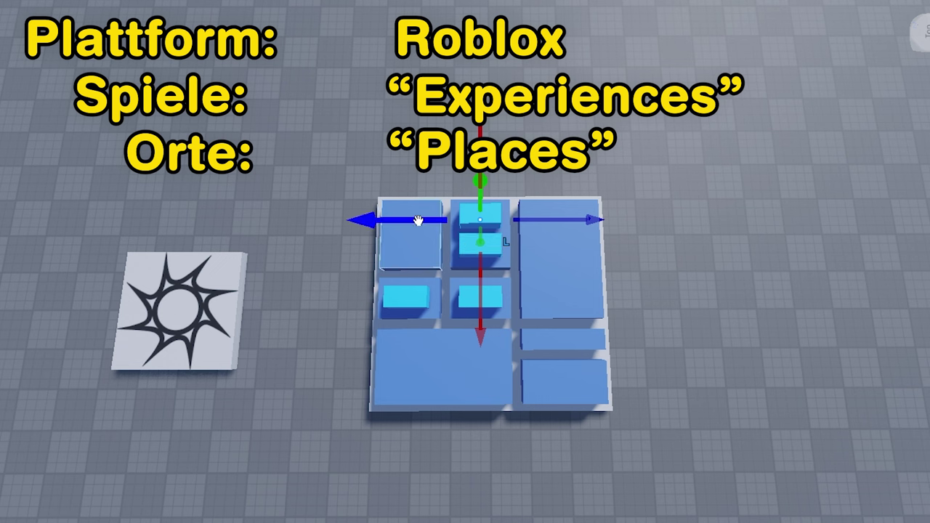
{"action": "key", "text": "ctrl+d"}
{"action": "left_click_drag", "start_coordinate": [418, 221], "coordinate": [349, 221]}
Resize a light-blue block at the corner of the wide blue block and duplicate it directly behind.
{"action": "key", "text": "ctrl+3"}
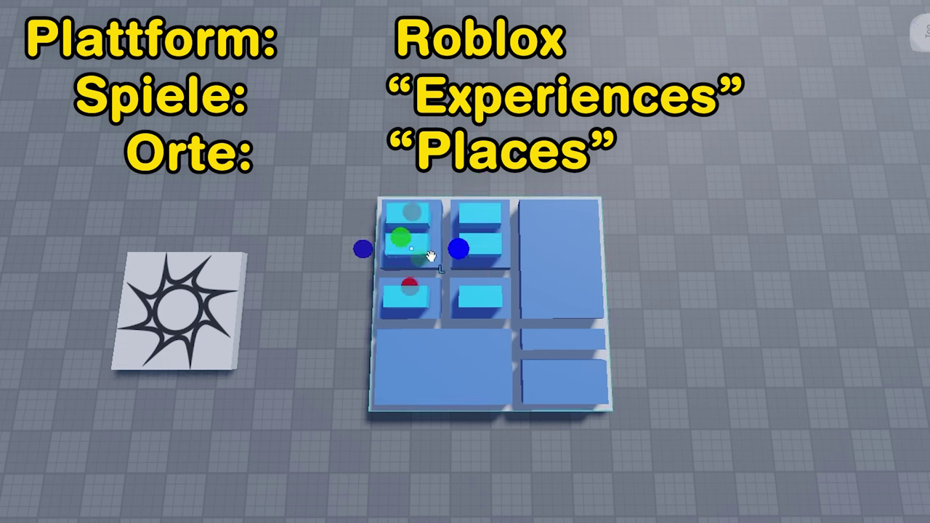
{"action": "left_click_drag", "start_coordinate": [431, 257], "coordinate": [371, 385]}
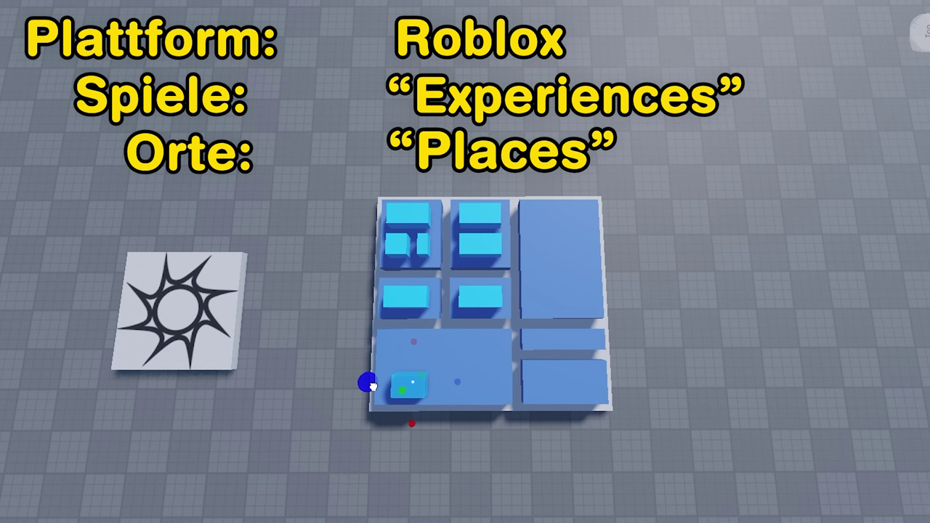
{"action": "key", "text": "ctrl+2"}
{"action": "key", "text": "ctrl+d"}
{"action": "left_click_drag", "start_coordinate": [407, 441], "coordinate": [409, 415]}
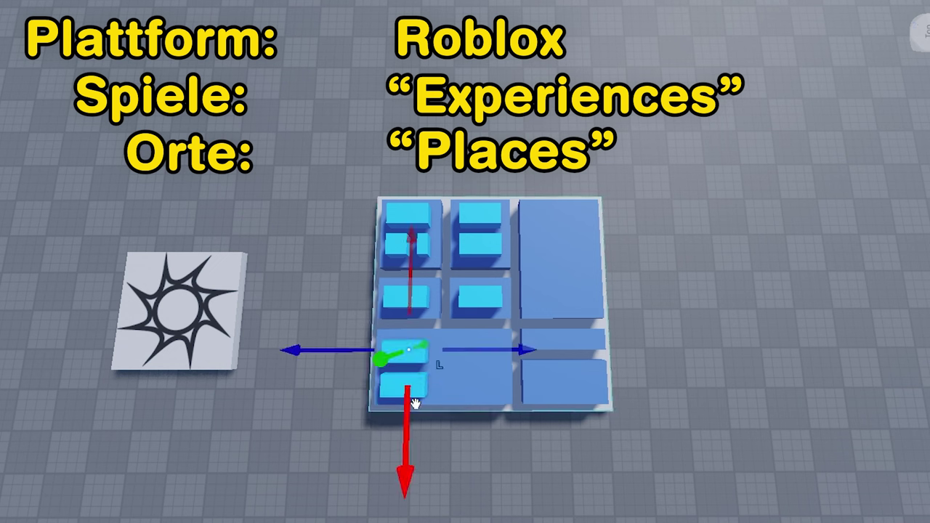
Fill the rest of the wide blue block with further light-blue copies, rotated and sized to fit.
{"action": "left_click_drag", "start_coordinate": [448, 353], "coordinate": [492, 414]}
{"action": "left_click", "coordinate": [494, 366]}
{"action": "left_click", "coordinate": [465, 354]}
{"action": "key", "text": "ctrl+r"}
{"action": "key", "text": "ctrl+d"}
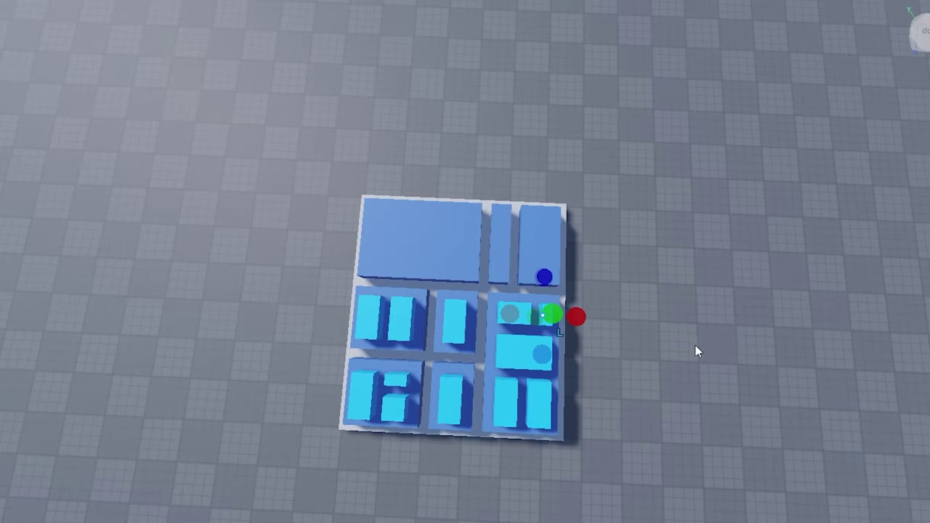
{"action": "right_click_drag", "start_coordinate": [696, 345], "coordinate": [498, 168]}
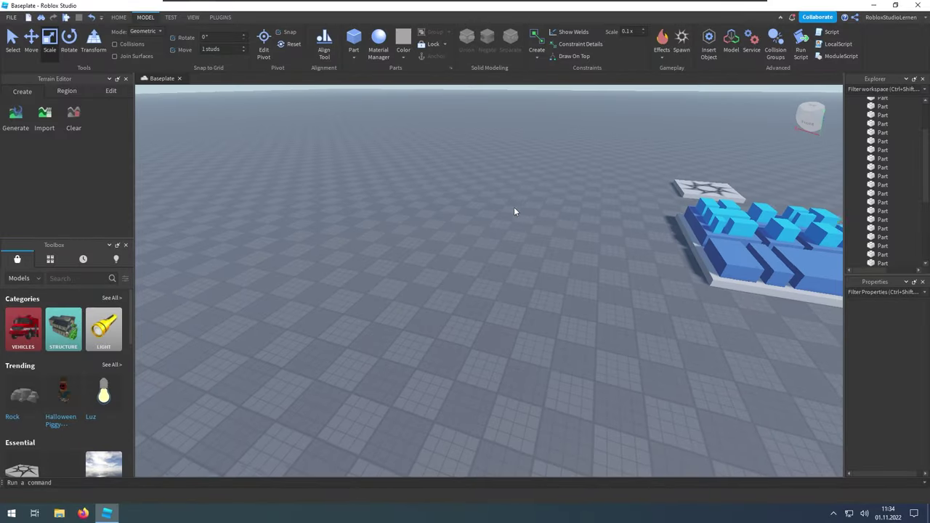
{"action": "right_click_drag", "start_coordinate": [514, 211], "coordinate": [574, 211]}
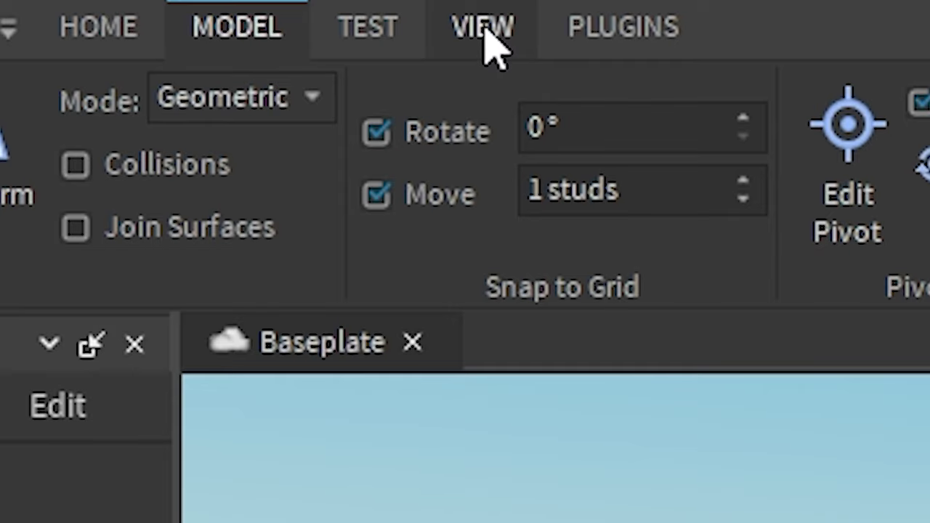
Show the Asset Manager and start saving the place to Roblox from it.
{"action": "left_click", "coordinate": [483, 30]}
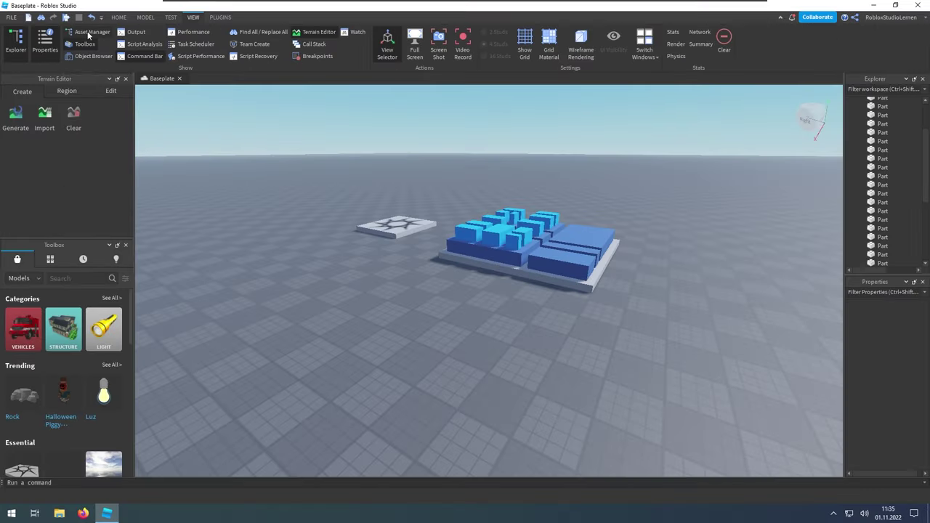
{"action": "left_click", "coordinate": [88, 35]}
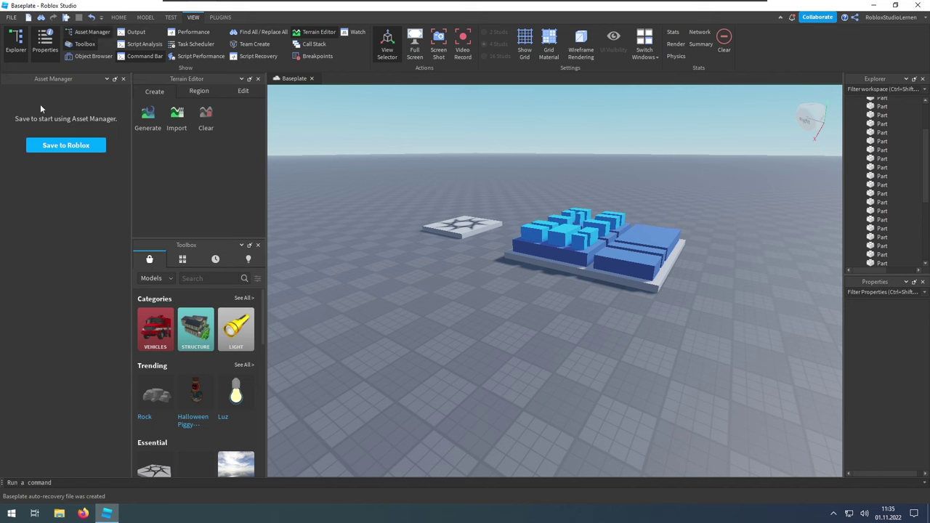
{"action": "left_click", "coordinate": [44, 148]}
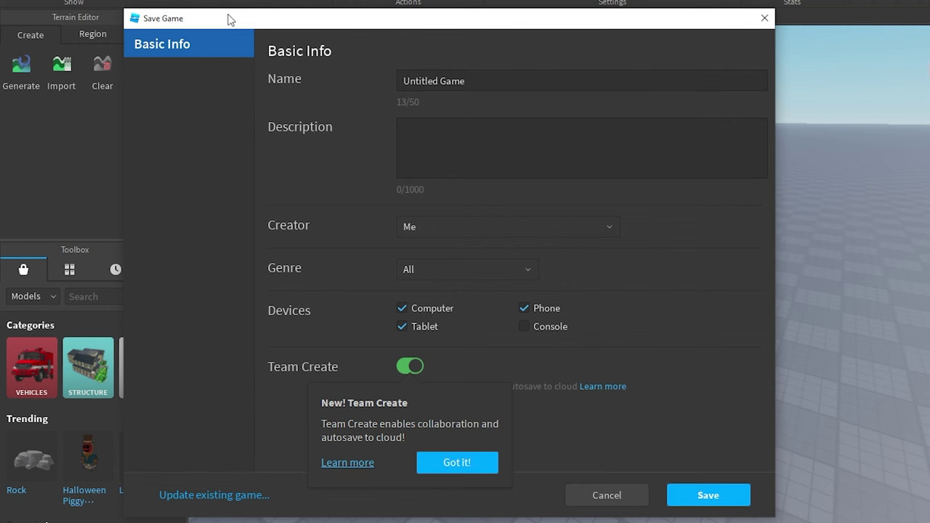
Name the game "Spiel 1" and leave its description empty.
{"action": "key", "text": "Tab"}
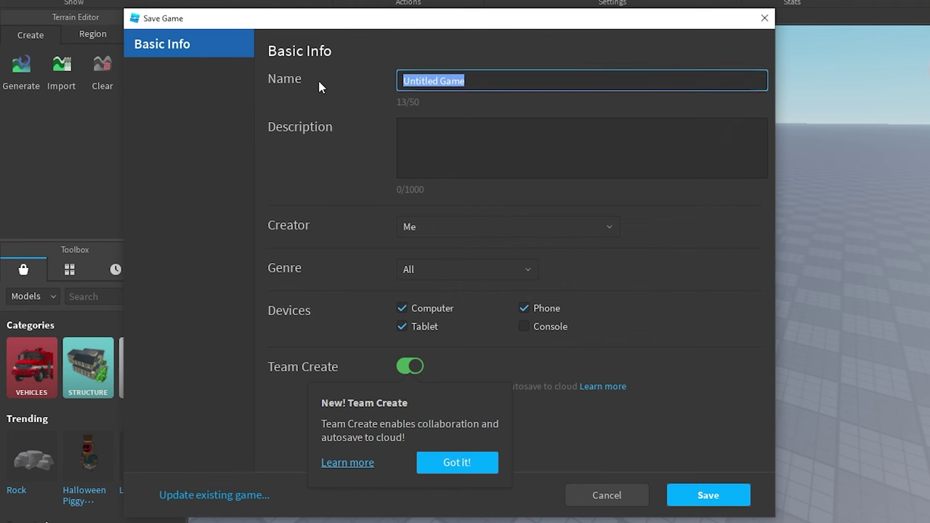
{"action": "type", "text": "Spiel 1"}
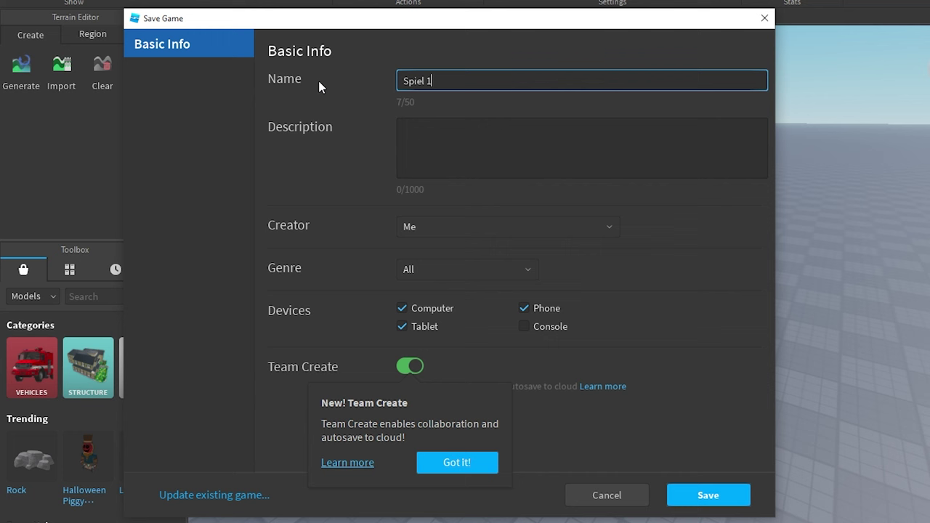
{"action": "left_click", "coordinate": [428, 134]}
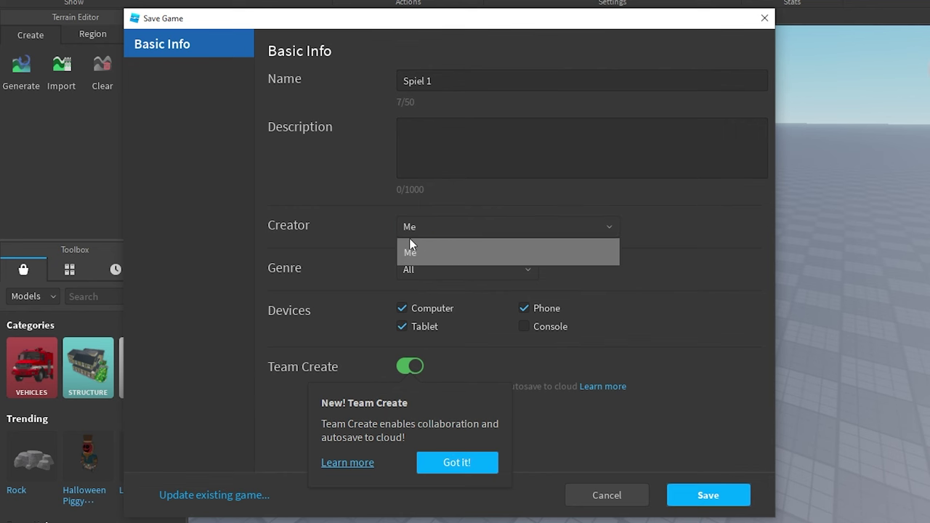
Review the genre choices for the game and keep All.
{"action": "left_click", "coordinate": [447, 272]}
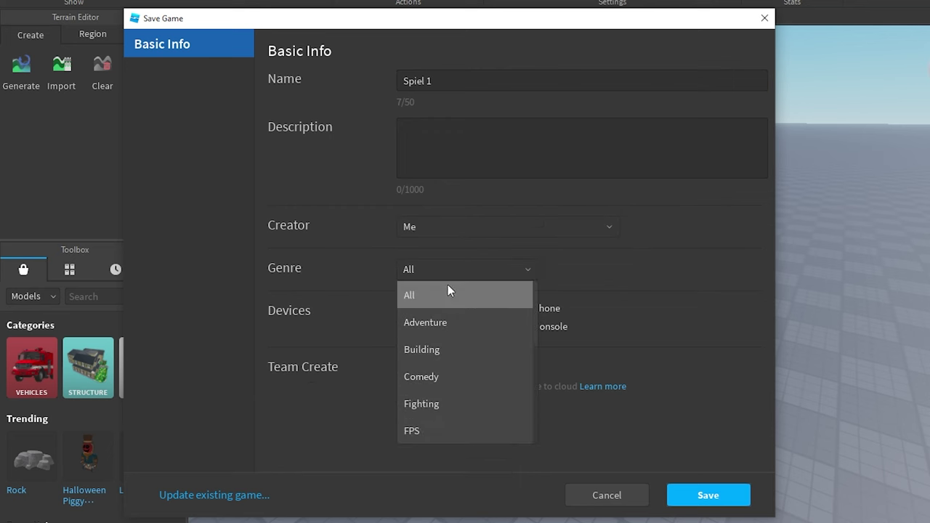
{"action": "scroll", "coordinate": [459, 418], "scroll_direction": "down", "scroll_amount": 5}
{"action": "scroll", "coordinate": [463, 402], "scroll_direction": "up", "scroll_amount": 2}
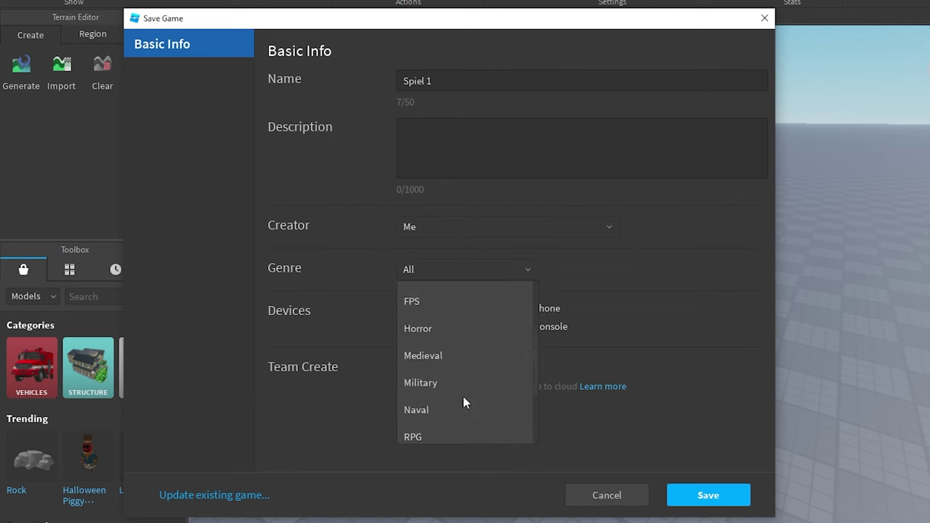
{"action": "scroll", "coordinate": [462, 402], "scroll_direction": "up", "scroll_amount": 3}
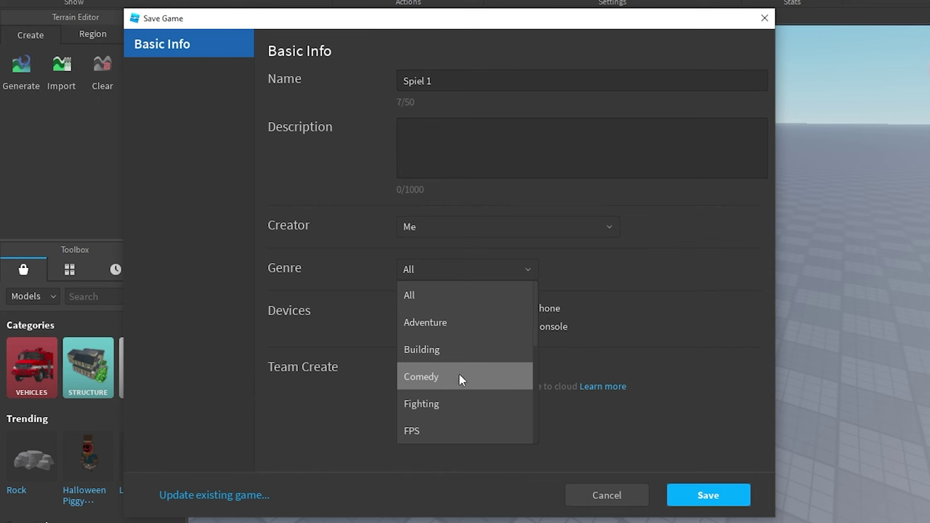
{"action": "left_click", "coordinate": [432, 269]}
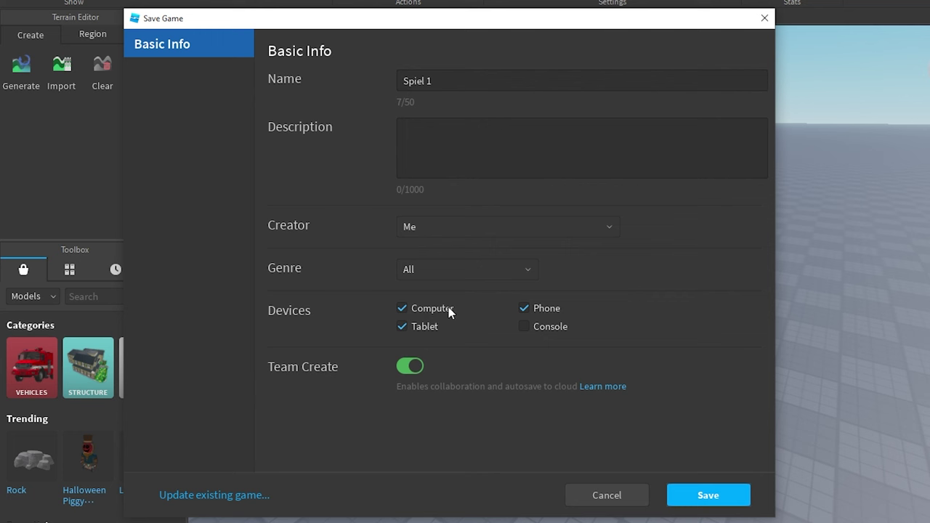
Check the supported devices and the Team Create option, save the game to Roblox, and dismiss the save confirmation.
{"action": "left_click", "coordinate": [524, 308]}
{"action": "left_click", "coordinate": [531, 311]}
{"action": "left_click", "coordinate": [411, 370]}
{"action": "left_click", "coordinate": [707, 498]}
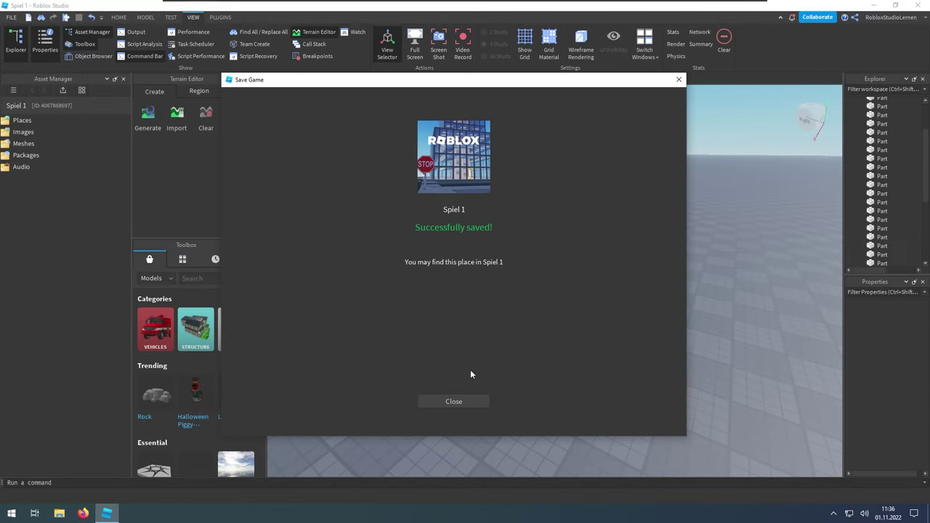
{"action": "left_click", "coordinate": [432, 402]}
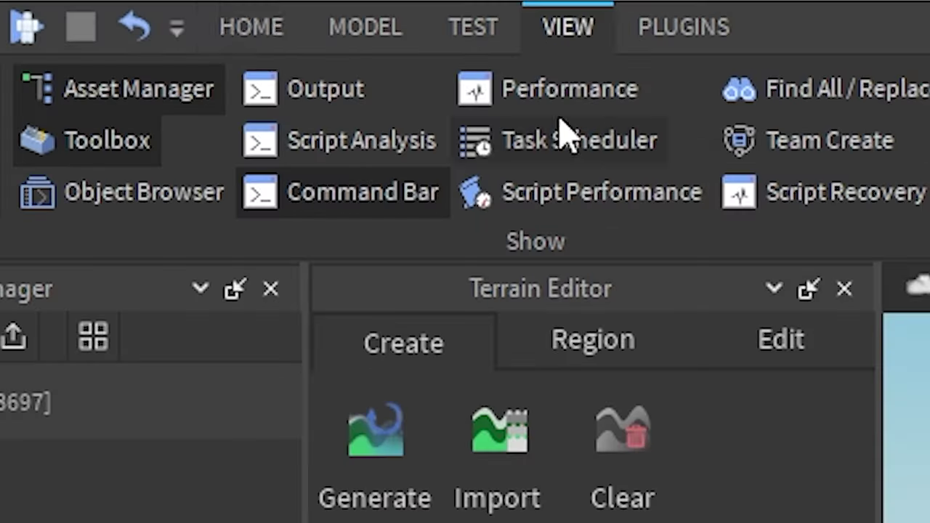
Open the configuration of the place Spiel 1 in the game settings.
{"action": "left_click", "coordinate": [269, 31]}
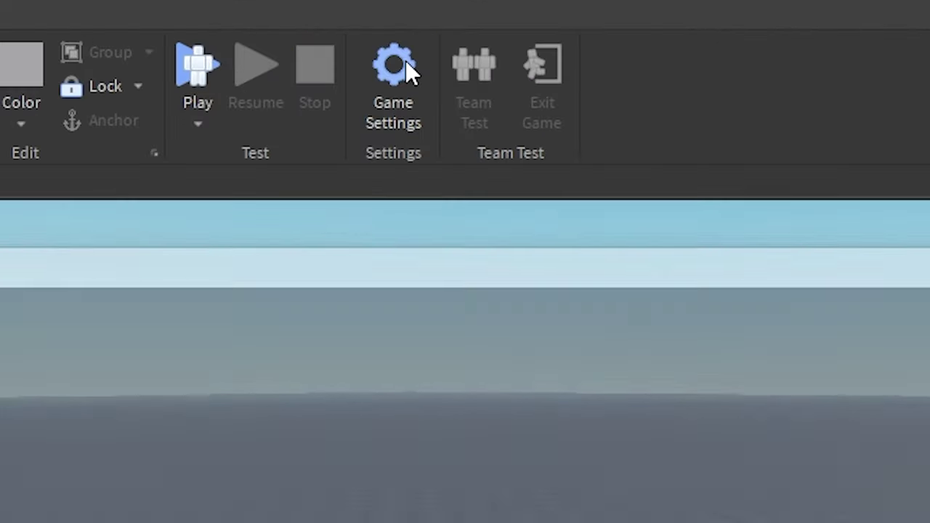
{"action": "left_click", "coordinate": [470, 37]}
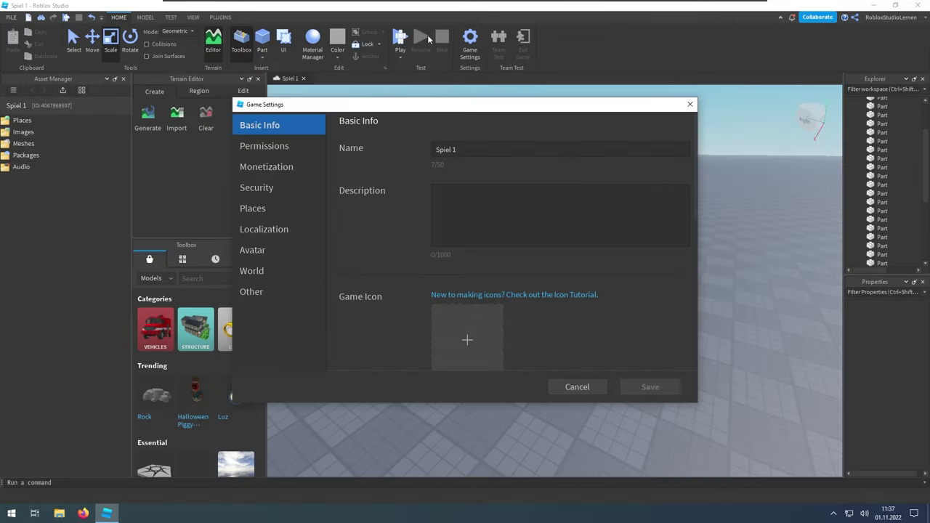
{"action": "left_click", "coordinate": [254, 209]}
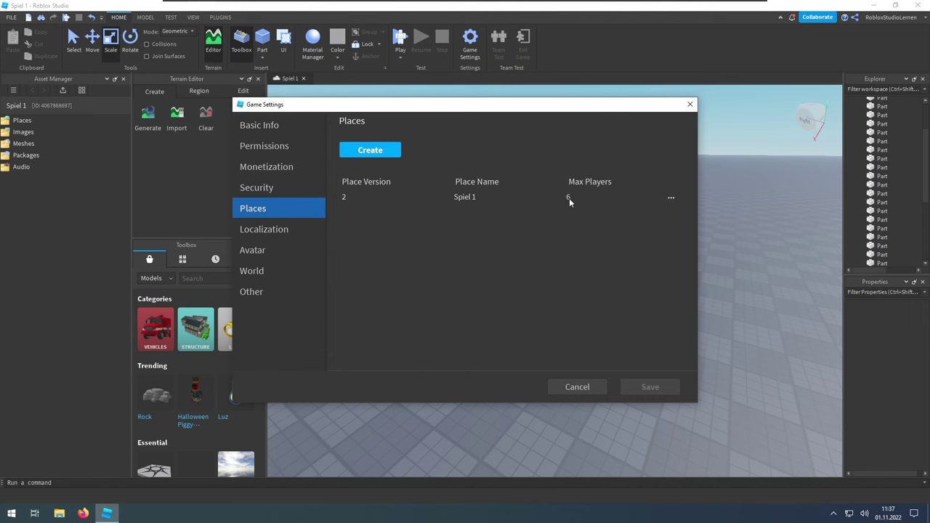
{"action": "left_click", "coordinate": [670, 198]}
{"action": "left_click", "coordinate": [636, 211]}
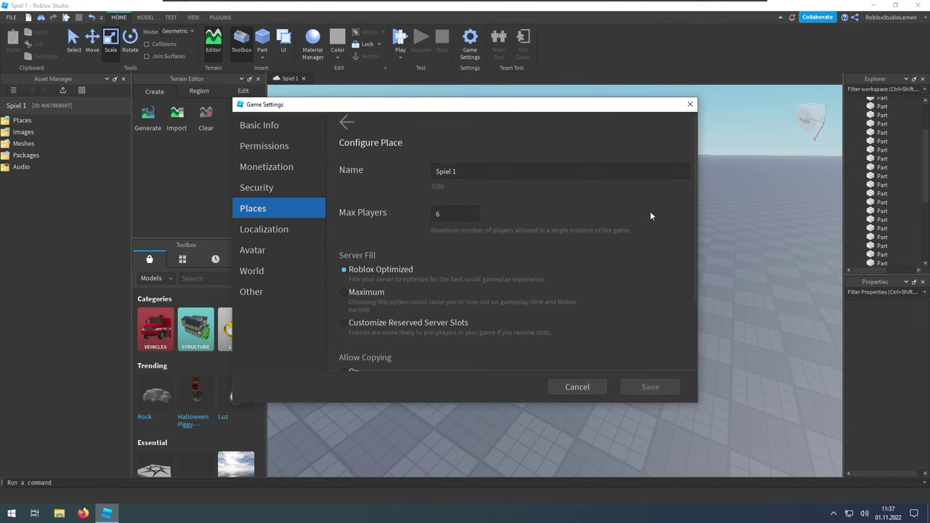
Set the place's maximum players to 100, review the server fill and copying options, and save the game settings.
{"action": "left_click", "coordinate": [452, 212]}
{"action": "type", "text": "100"}
{"action": "key", "text": "Return"}
{"action": "scroll", "coordinate": [388, 213], "scroll_direction": "down", "scroll_amount": 2}
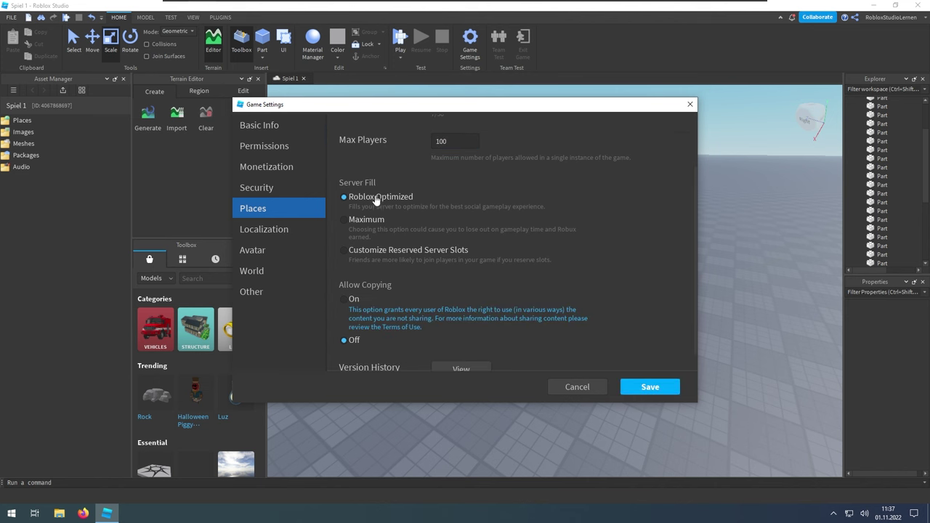
{"action": "scroll", "coordinate": [399, 237], "scroll_direction": "down", "scroll_amount": 1}
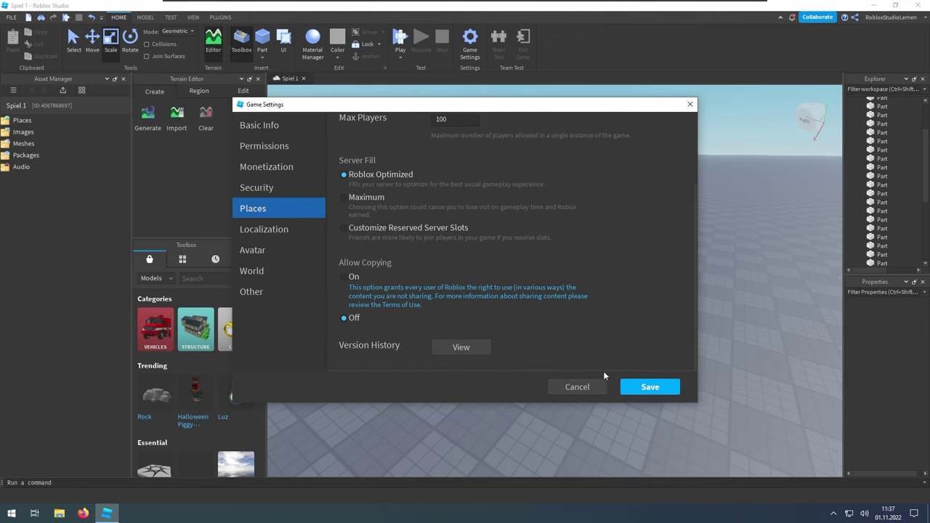
{"action": "scroll", "coordinate": [603, 372], "scroll_direction": "up", "scroll_amount": 1}
{"action": "scroll", "coordinate": [603, 370], "scroll_direction": "up", "scroll_amount": 4}
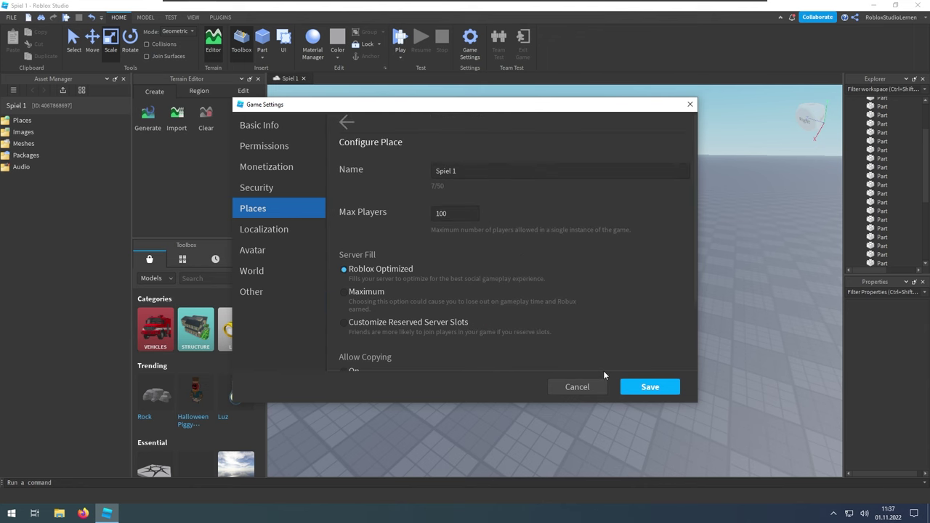
{"action": "left_click", "coordinate": [646, 388]}
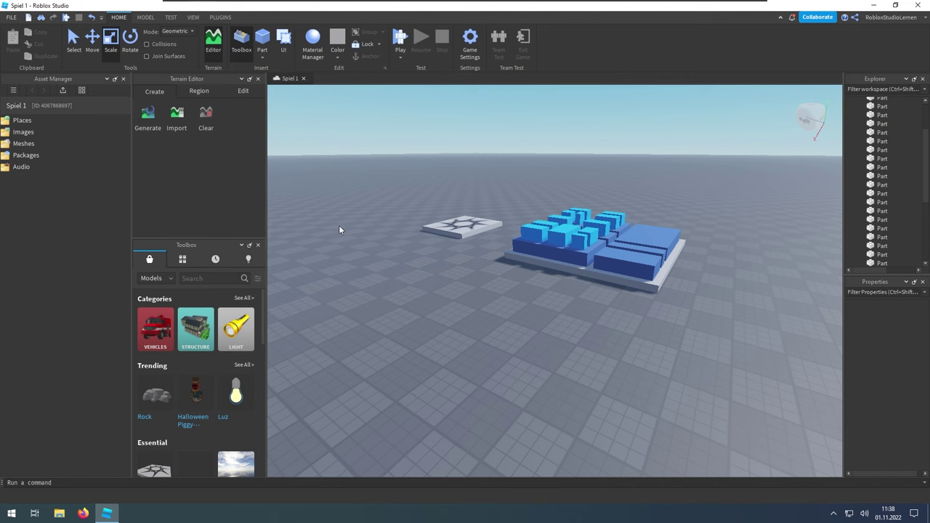
Check the saved player limit in the game's list of places and close the game settings.
{"action": "left_click", "coordinate": [470, 42]}
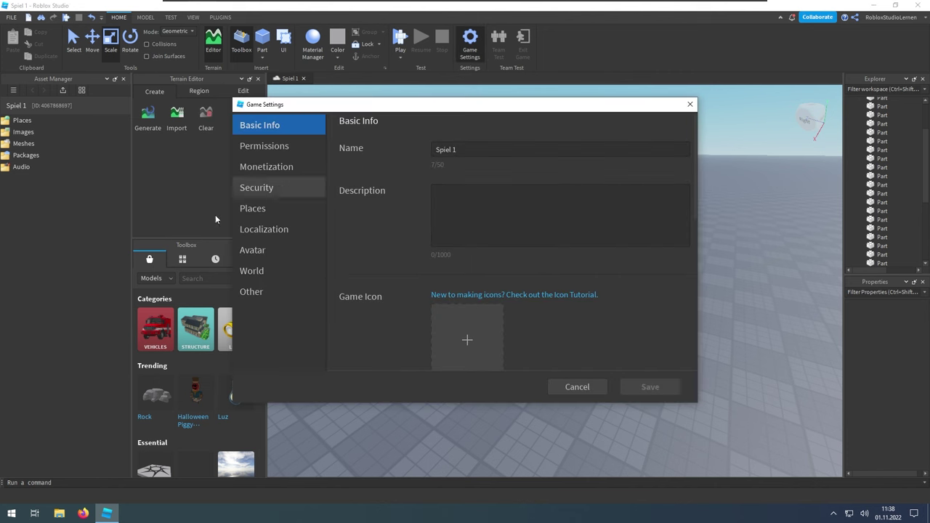
{"action": "left_click", "coordinate": [253, 209]}
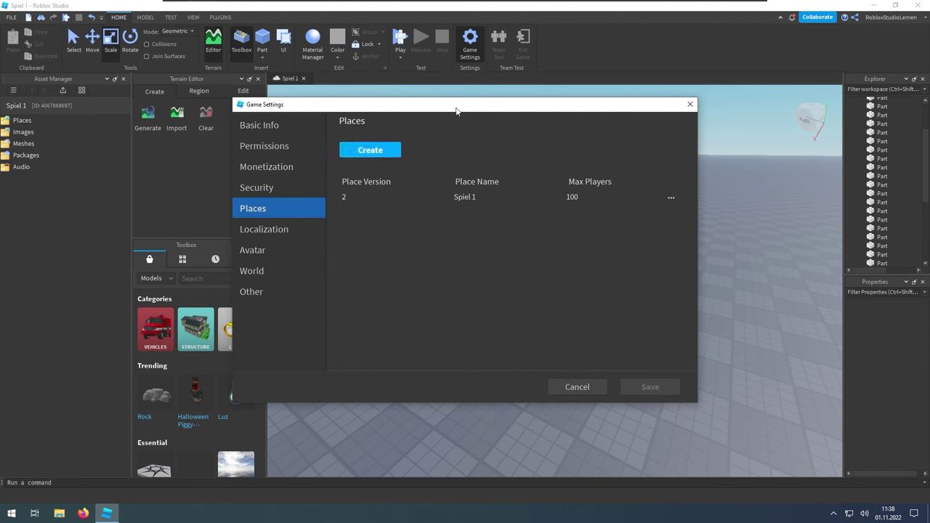
{"action": "left_click", "coordinate": [690, 106]}
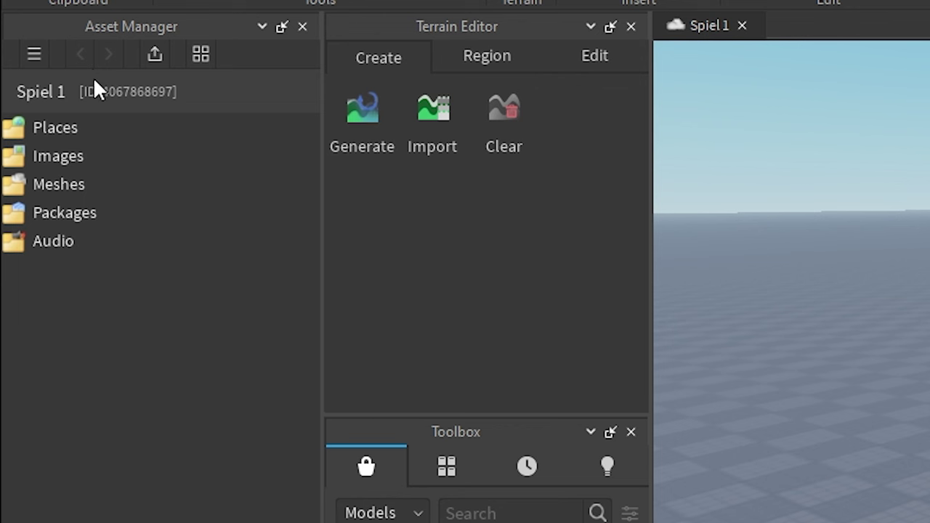
Look over the Images, Meshes, Packages, Audio and Places folders in the Asset Manager.
{"action": "left_click", "coordinate": [87, 157]}
{"action": "left_click", "coordinate": [87, 184]}
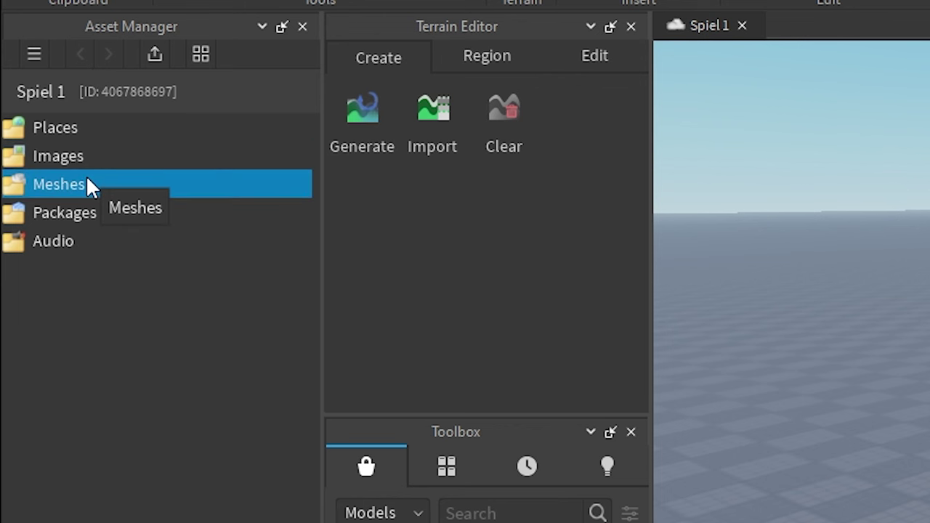
{"action": "left_click", "coordinate": [91, 209]}
{"action": "left_click", "coordinate": [78, 241]}
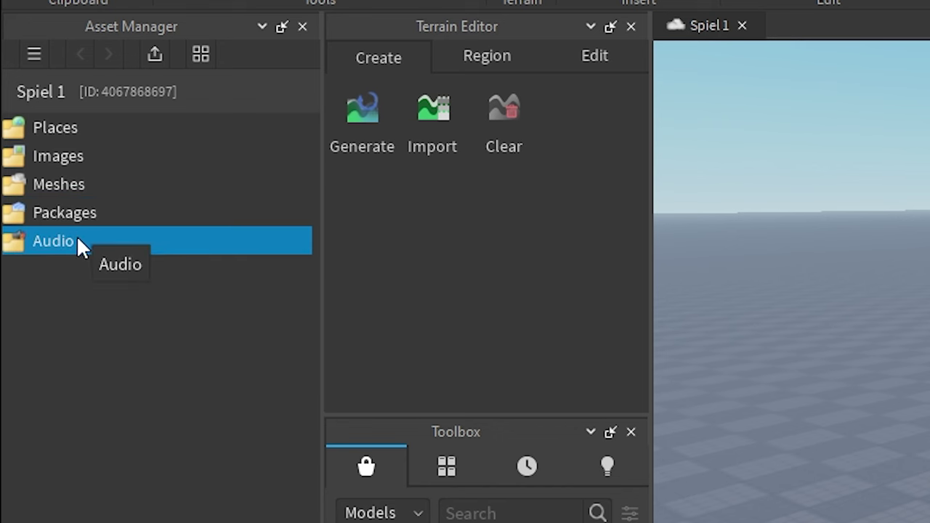
{"action": "left_click", "coordinate": [82, 129]}
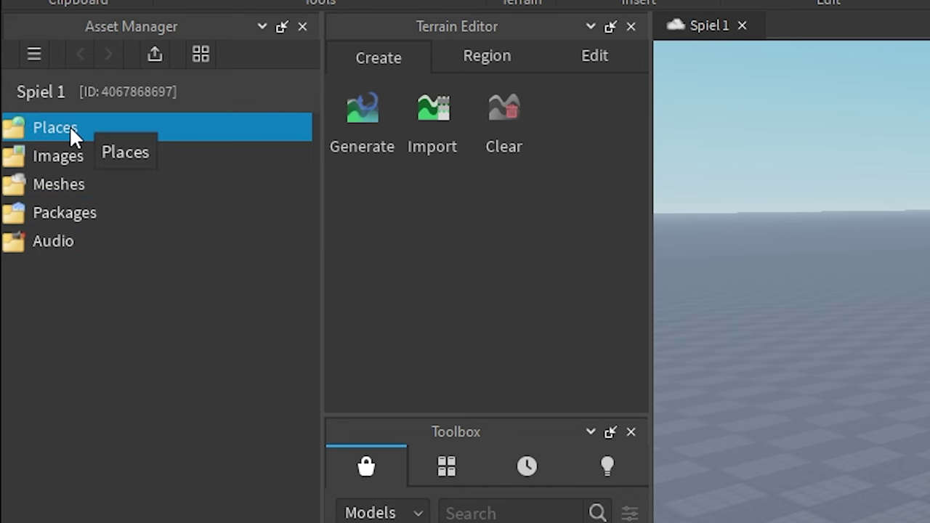
Open the Places folder of Spiel 1 and add a new place to the game.
{"action": "double_click", "coordinate": [69, 125]}
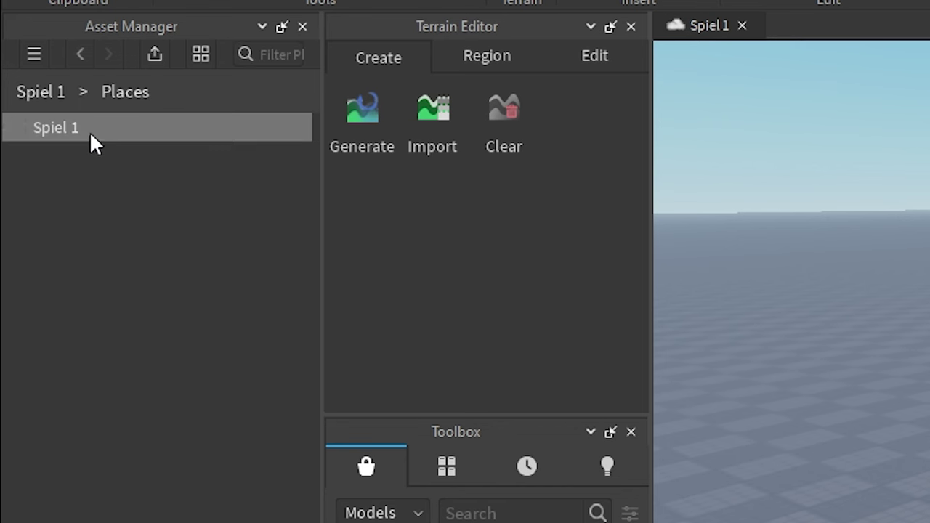
{"action": "left_click", "coordinate": [90, 128]}
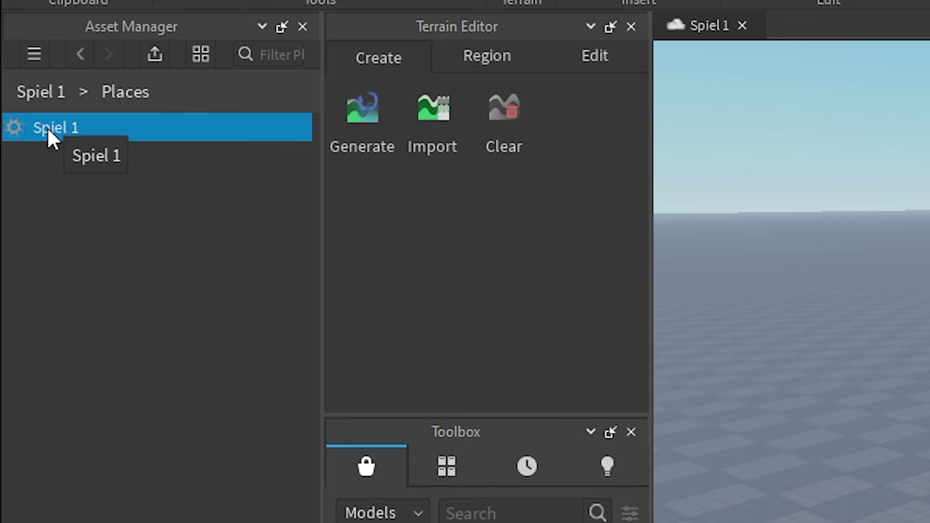
{"action": "right_click", "coordinate": [69, 201]}
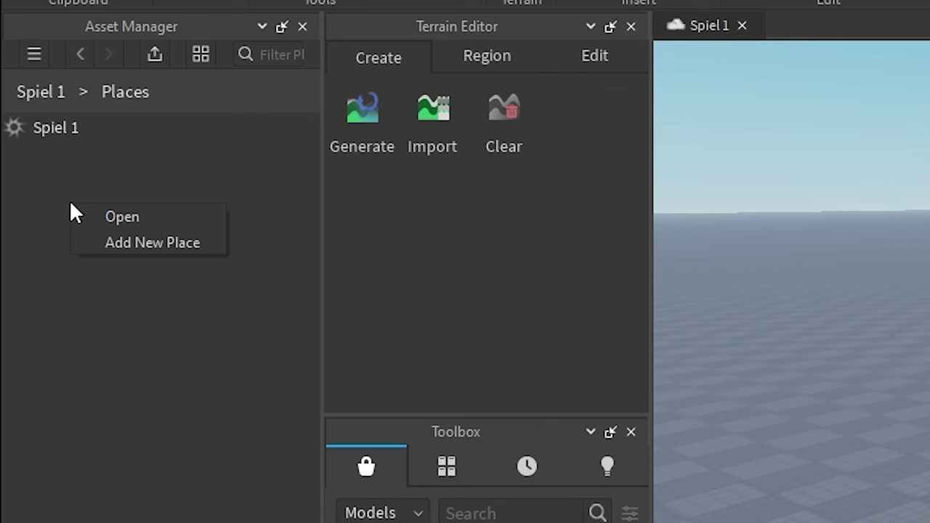
{"action": "left_click", "coordinate": [124, 241]}
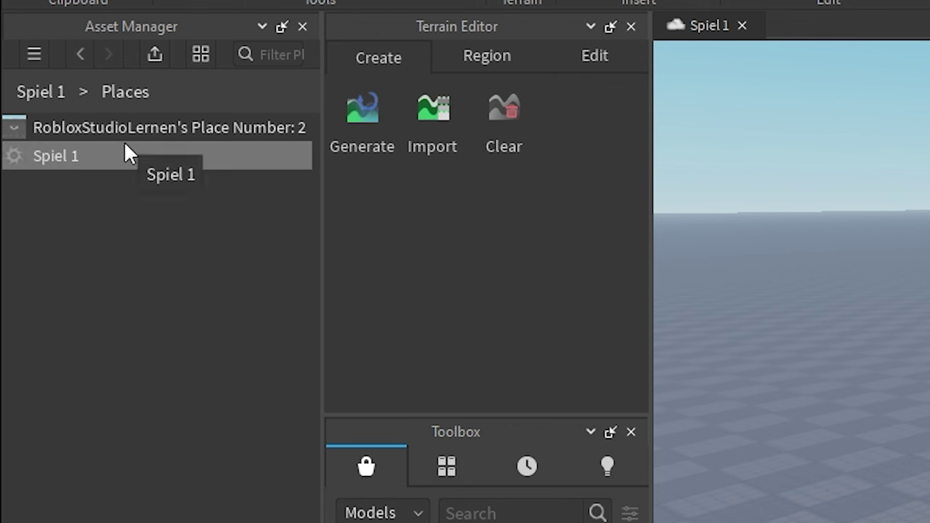
Rename the newly added place to "Place 2" and the original place to "Place 1".
{"action": "right_click", "coordinate": [163, 140]}
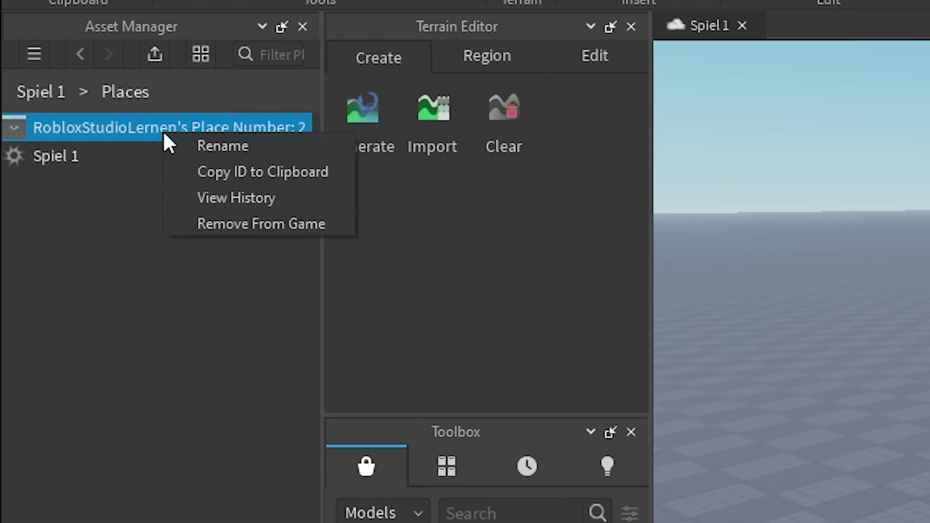
{"action": "left_click", "coordinate": [201, 145]}
{"action": "type", "text": "Place 2"}
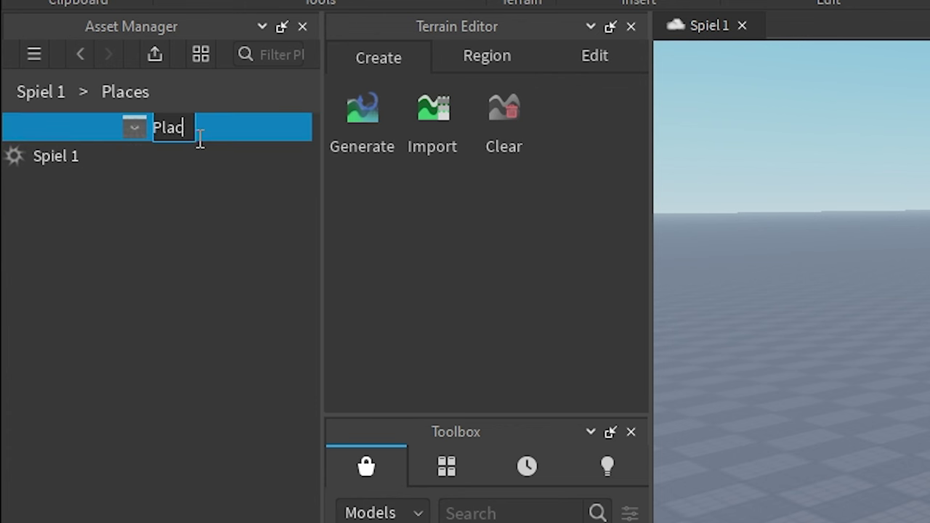
{"action": "left_click", "coordinate": [104, 167]}
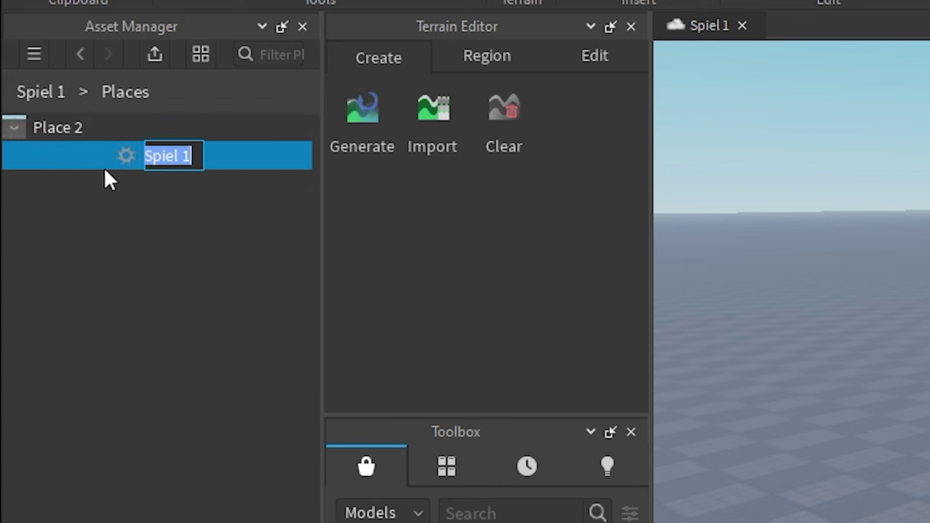
{"action": "type", "text": "Place"}
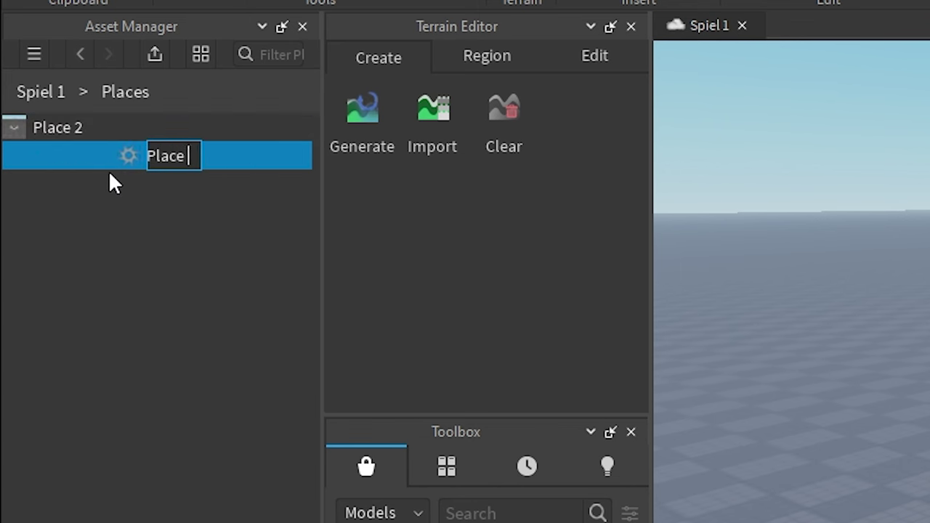
{"action": "type", "text": " 1"}
{"action": "key", "text": "Return"}
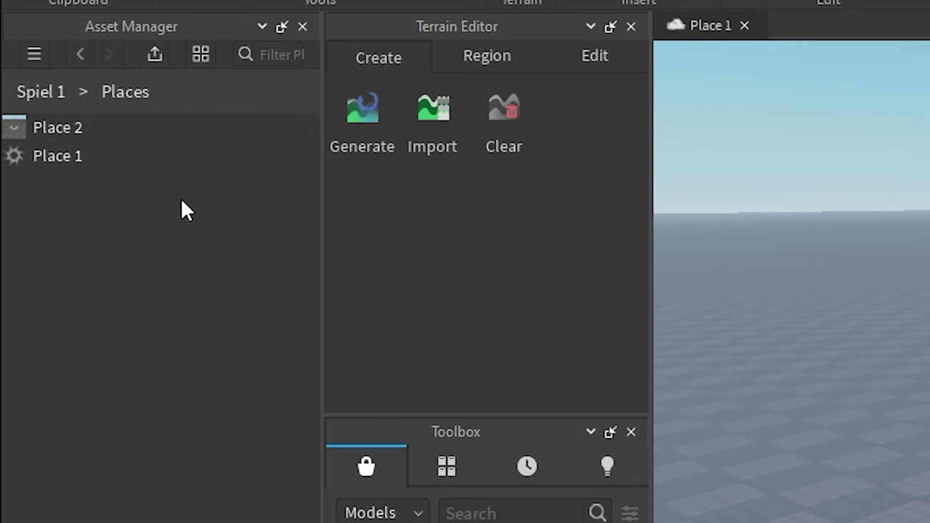
Examine the actions offered for Place 2 and highlight Place 1 and Place 2 in turn.
{"action": "right_click", "coordinate": [82, 129]}
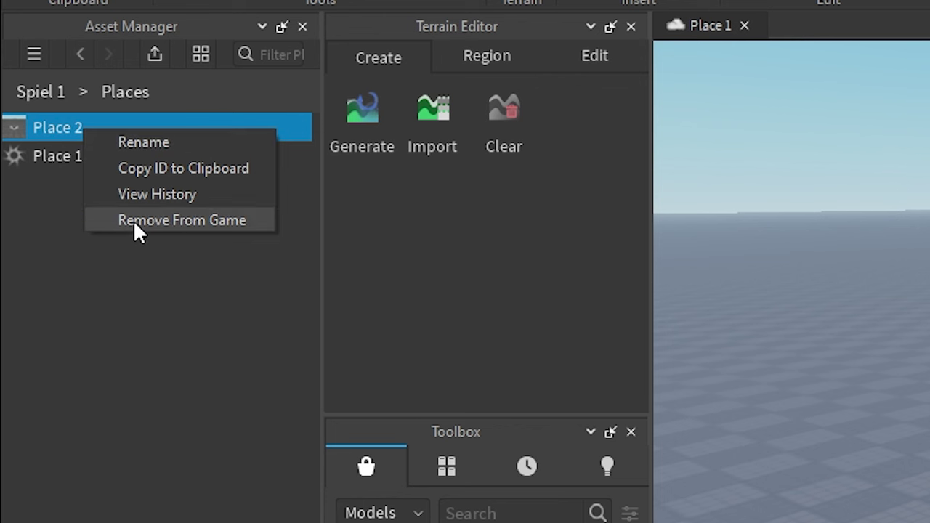
{"action": "left_click", "coordinate": [49, 192]}
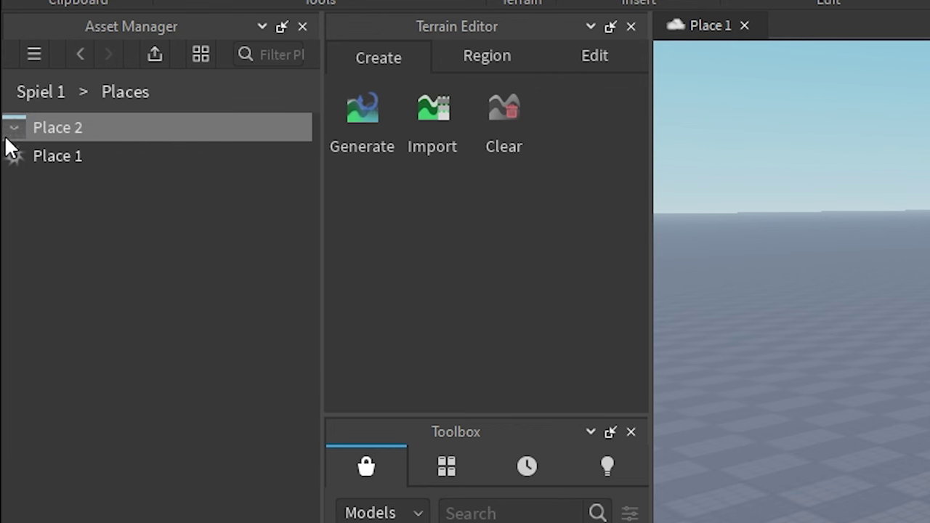
{"action": "left_click", "coordinate": [72, 161]}
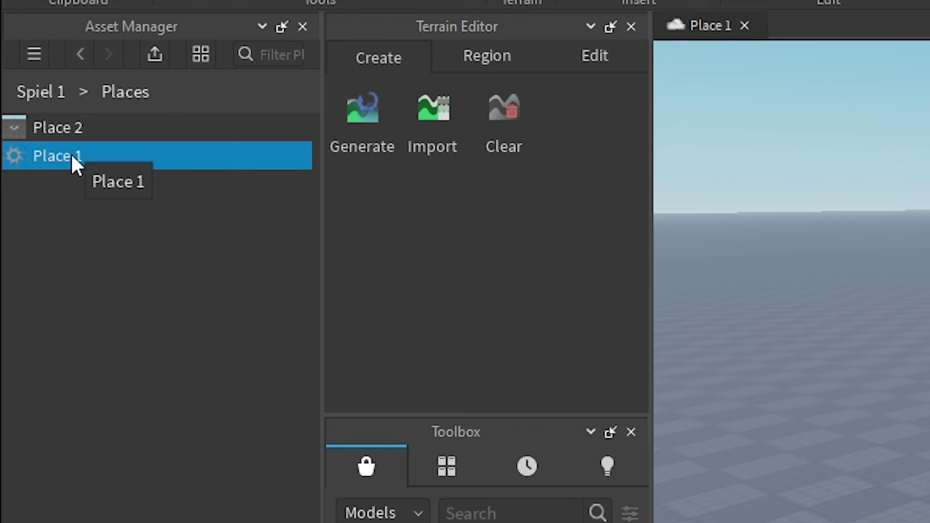
{"action": "left_click", "coordinate": [99, 131]}
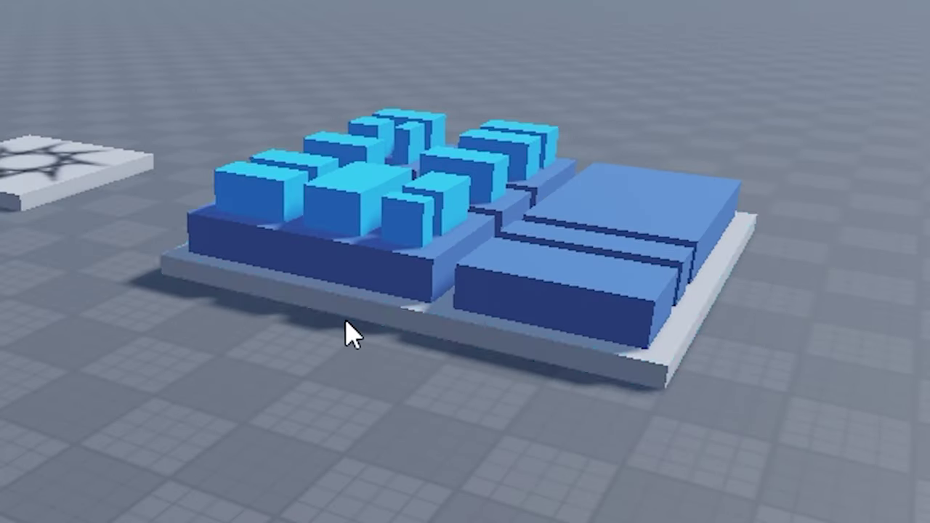
Highlight the model's gray base, the wide dark-blue block and a light-blue block on it to show the hierarchy.
{"action": "left_click", "coordinate": [562, 268]}
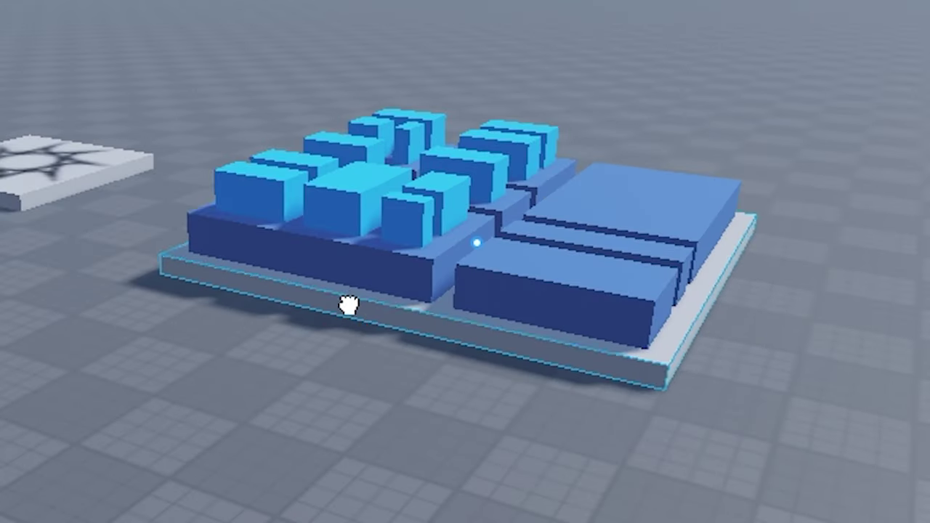
{"action": "left_click", "coordinate": [348, 306]}
{"action": "left_click", "coordinate": [378, 265]}
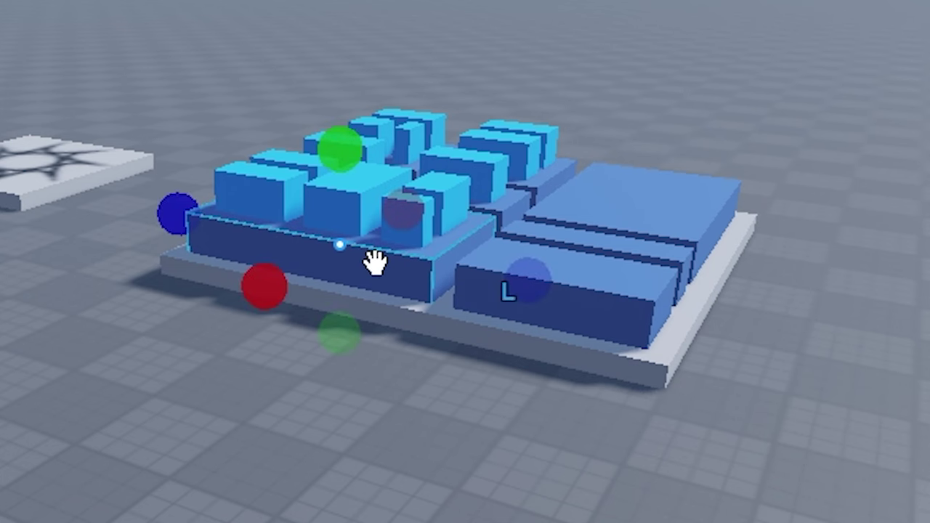
{"action": "left_click", "coordinate": [350, 214]}
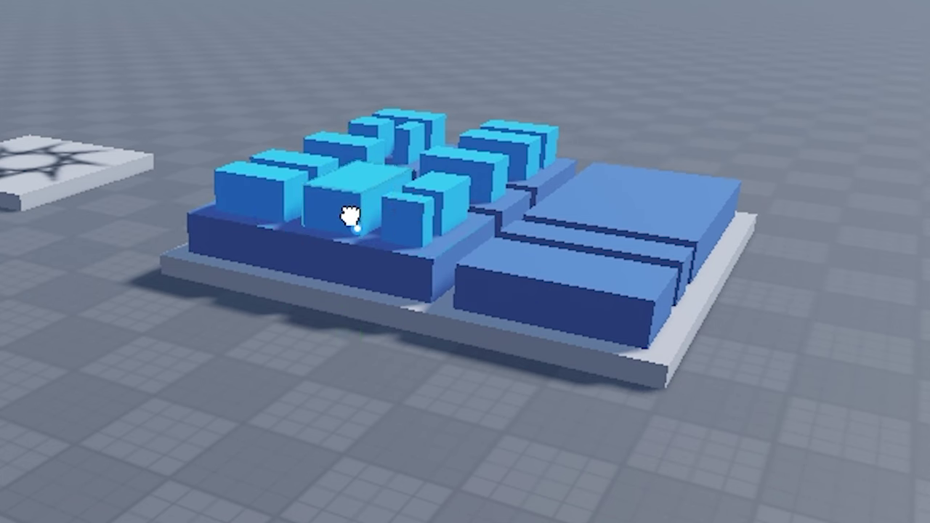
Move the small dark-blue block together with the light-blue block on top of it out in front of the model.
{"action": "left_click", "coordinate": [350, 214]}
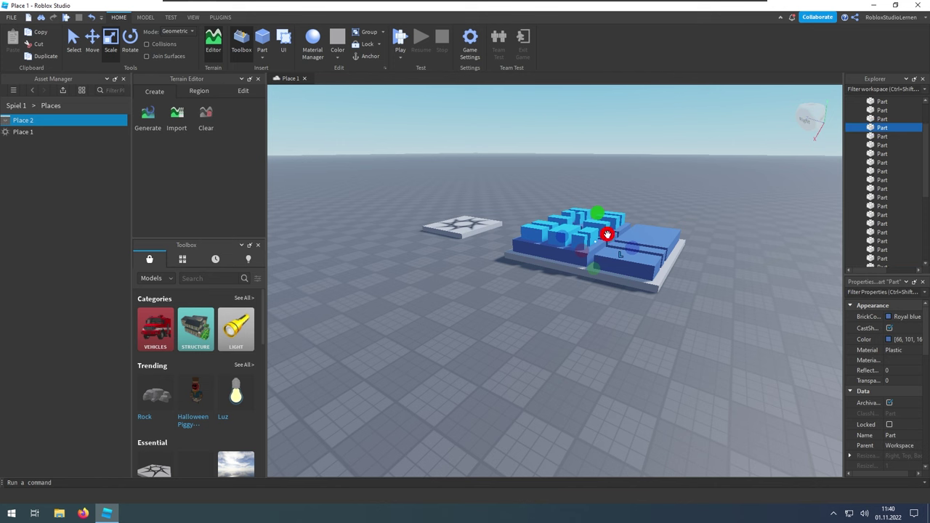
{"action": "key", "text": "ctrl+2"}
{"action": "left_click", "coordinate": [540, 272], "text": "ctrl"}
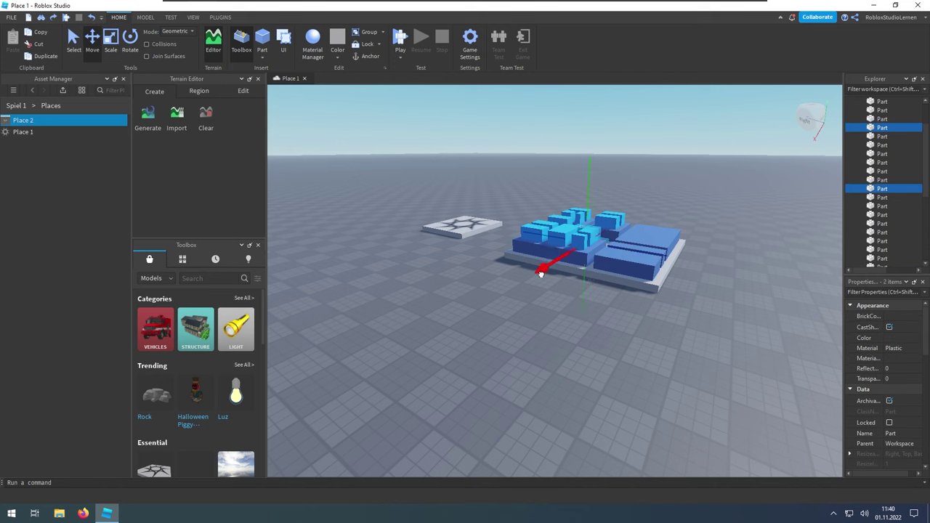
{"action": "left_click_drag", "start_coordinate": [540, 273], "coordinate": [442, 316]}
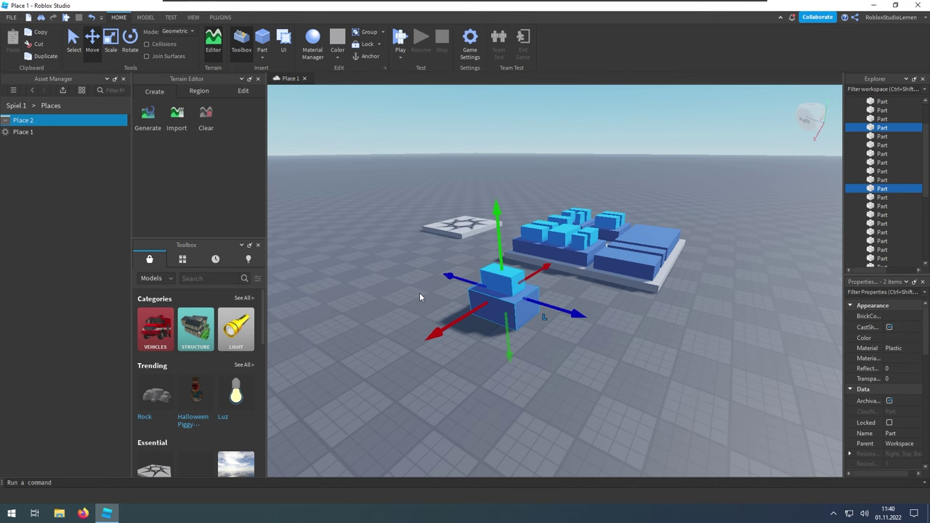
Return the displaced dark-blue and light-blue blocks to the model and open Place 2 from the Spiel 1 places.
{"action": "key", "text": "Delete"}
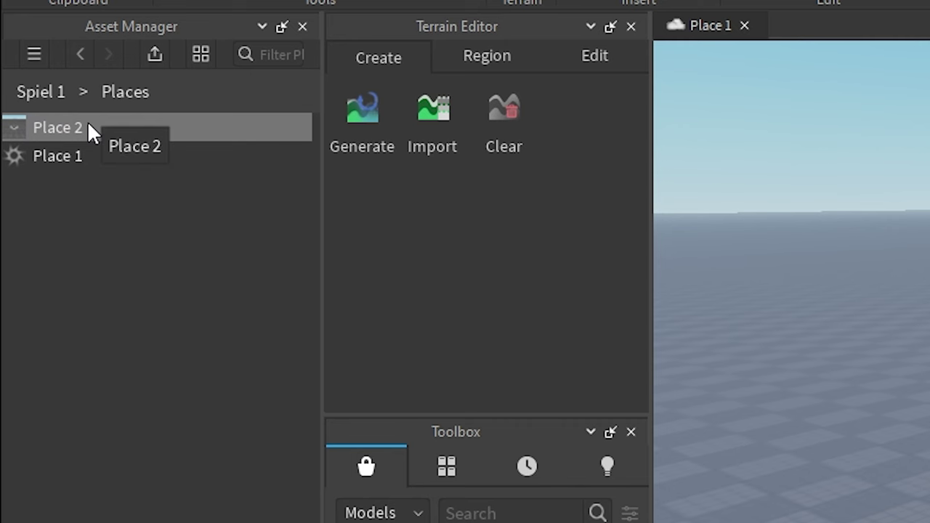
{"action": "double_click", "coordinate": [35, 119]}
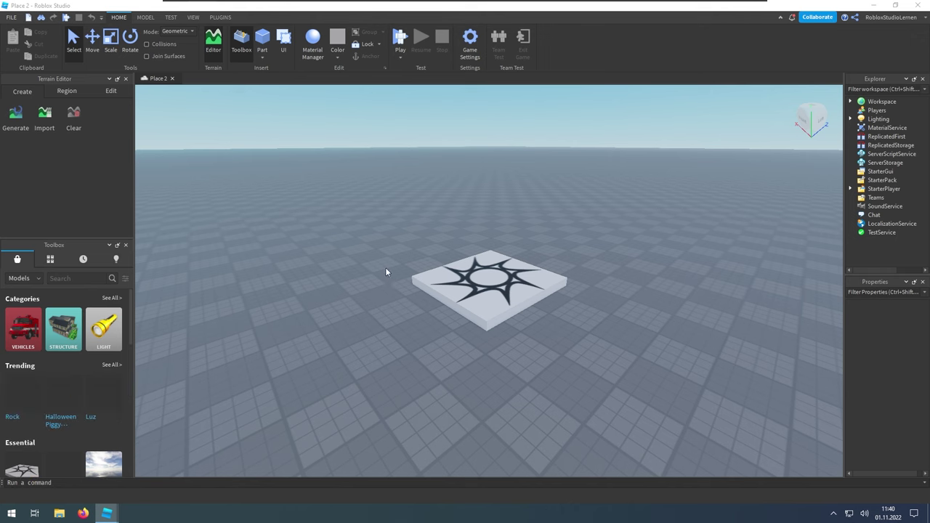
{"action": "right_click", "coordinate": [385, 267]}
{"action": "left_click", "coordinate": [337, 305]}
{"action": "scroll", "coordinate": [337, 304], "scroll_direction": "down", "scroll_amount": 10}
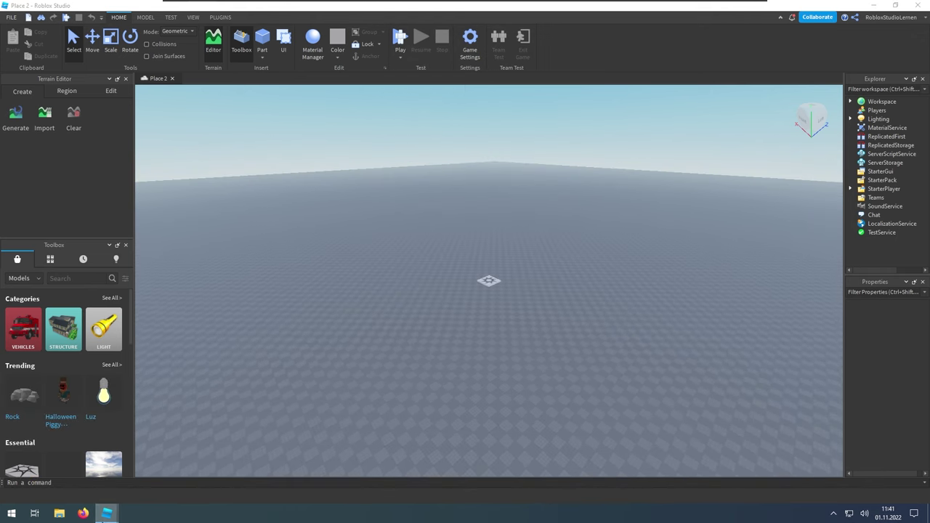
Switch to the Place 1 window and highlight the whole block model to show that place's contents.
{"action": "mouse_move", "coordinate": [106, 513]}
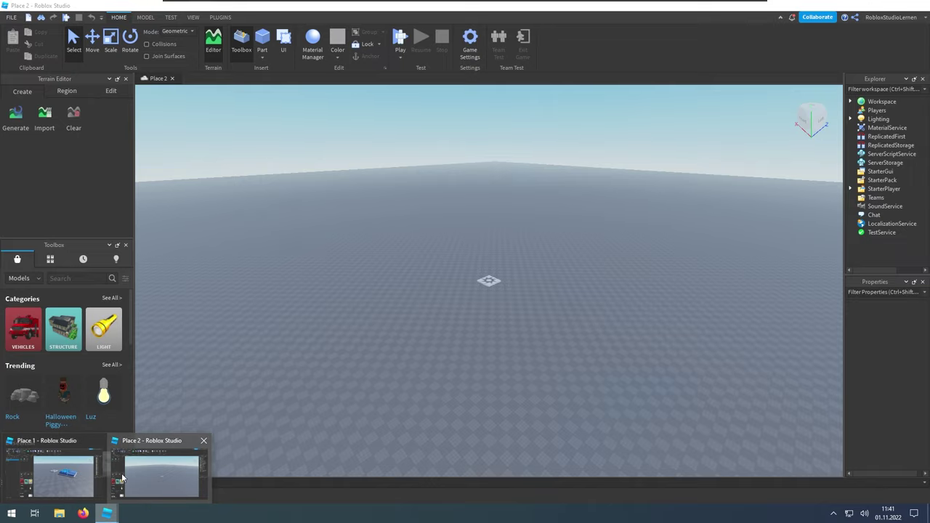
{"action": "left_click", "coordinate": [62, 474]}
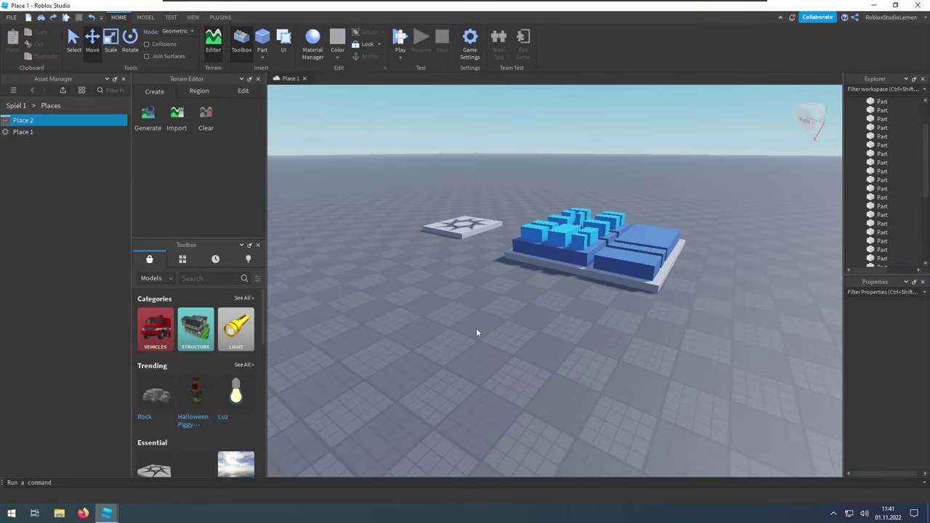
{"action": "right_click", "coordinate": [509, 325]}
{"action": "left_click", "coordinate": [383, 332]}
{"action": "scroll", "coordinate": [476, 283], "scroll_direction": "down", "scroll_amount": 5}
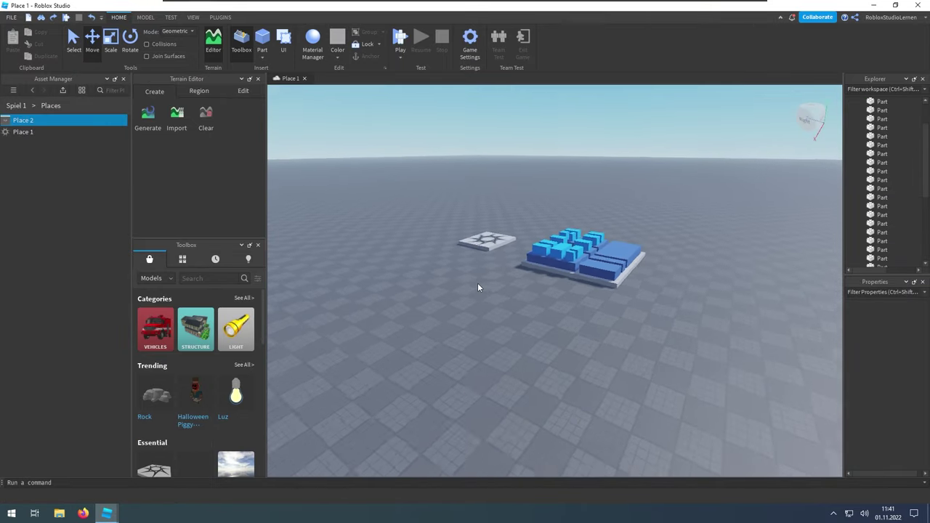
{"action": "left_click_drag", "start_coordinate": [545, 231], "coordinate": [652, 321]}
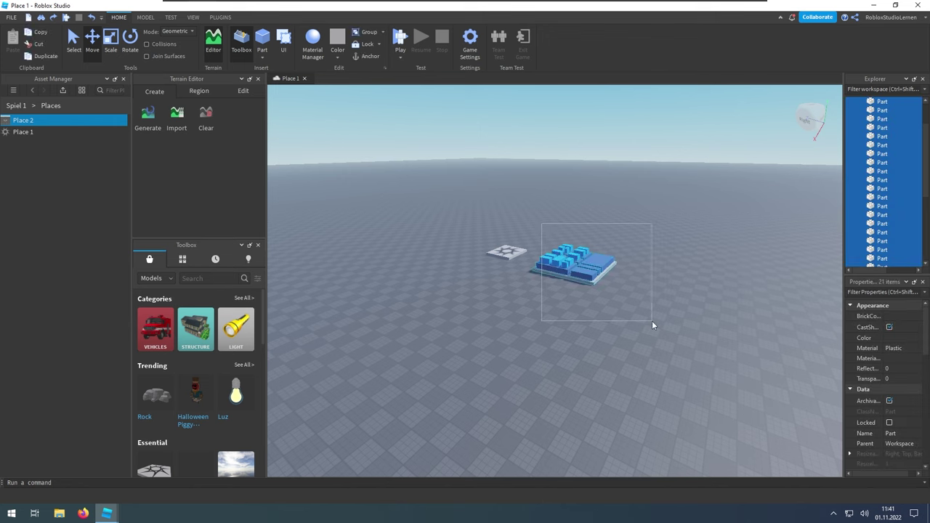
{"action": "left_click", "coordinate": [652, 320]}
In the Place 2 window, insert a block part, move it beside the spawn location and scale it into a flat slab.
{"action": "mouse_move", "coordinate": [109, 513]}
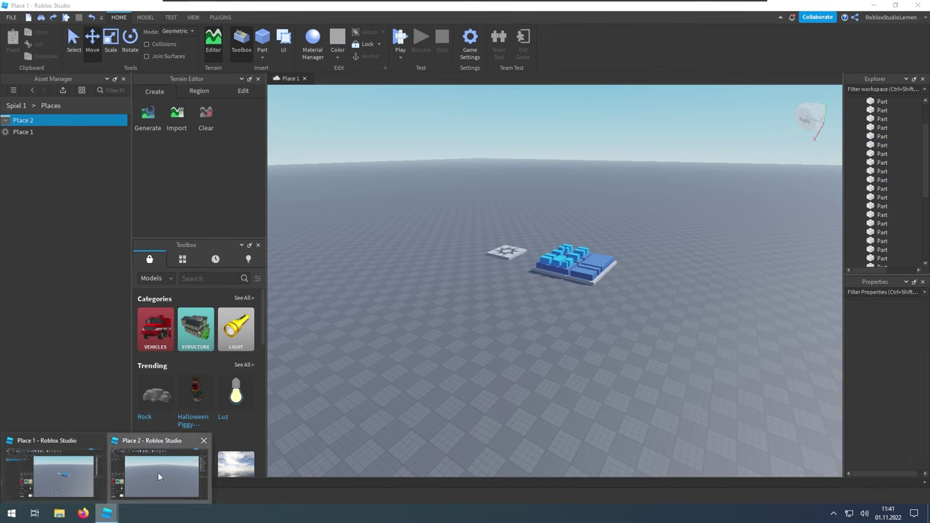
{"action": "left_click", "coordinate": [158, 473]}
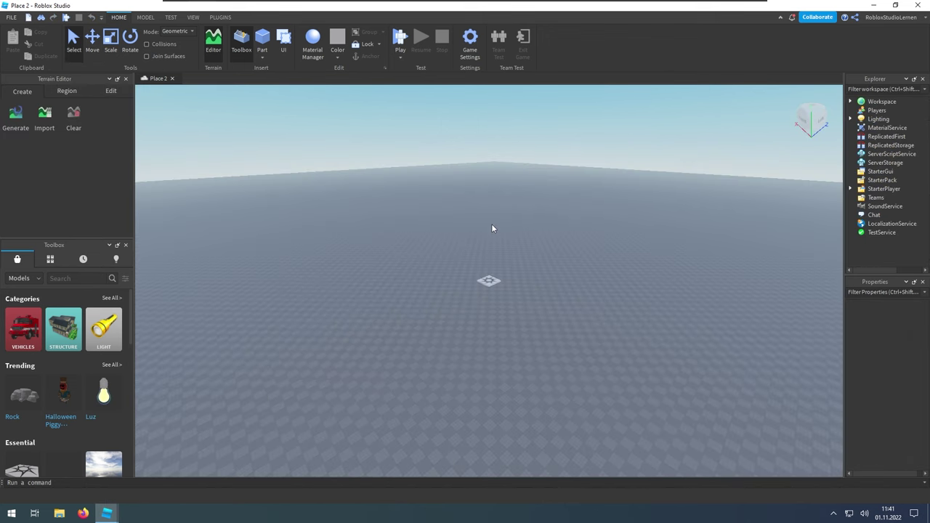
{"action": "scroll", "coordinate": [492, 228], "scroll_direction": "up", "scroll_amount": 3}
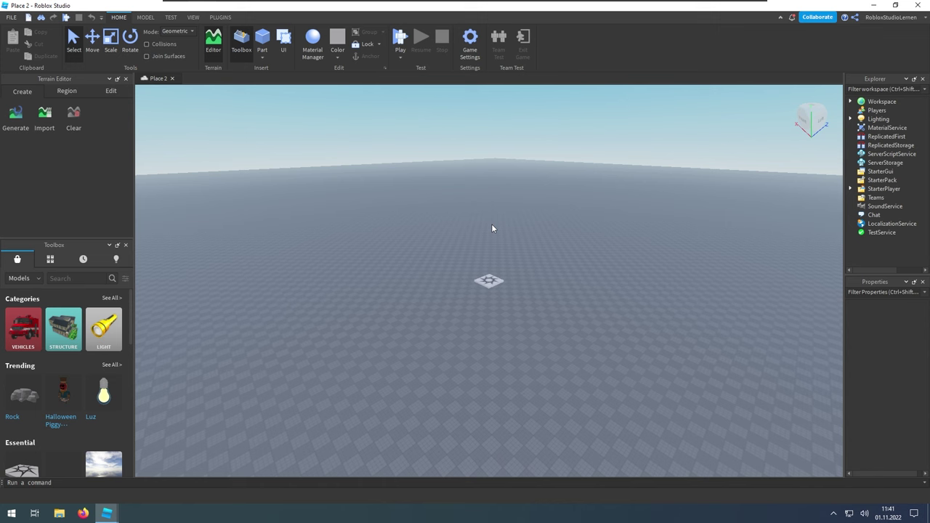
{"action": "scroll", "coordinate": [544, 229], "scroll_direction": "up", "scroll_amount": 2}
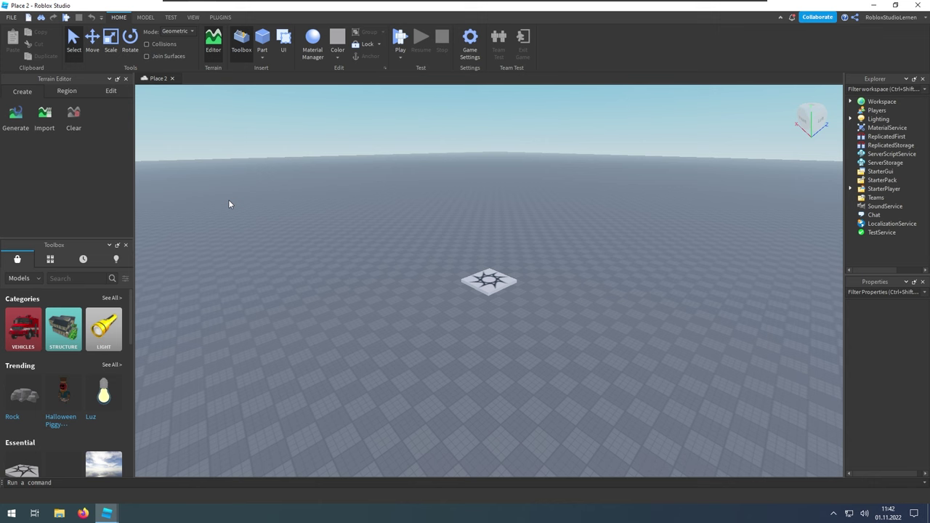
{"action": "left_click", "coordinate": [262, 40]}
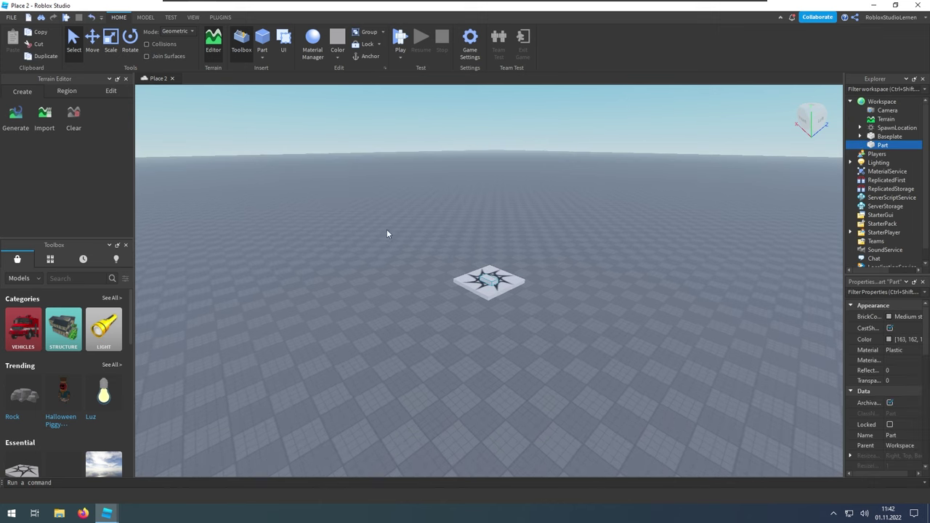
{"action": "key", "text": "ctrl+2"}
{"action": "left_click_drag", "start_coordinate": [488, 282], "coordinate": [307, 320]}
{"action": "key", "text": "ctrl+3"}
{"action": "left_click_drag", "start_coordinate": [353, 287], "coordinate": [342, 265]}
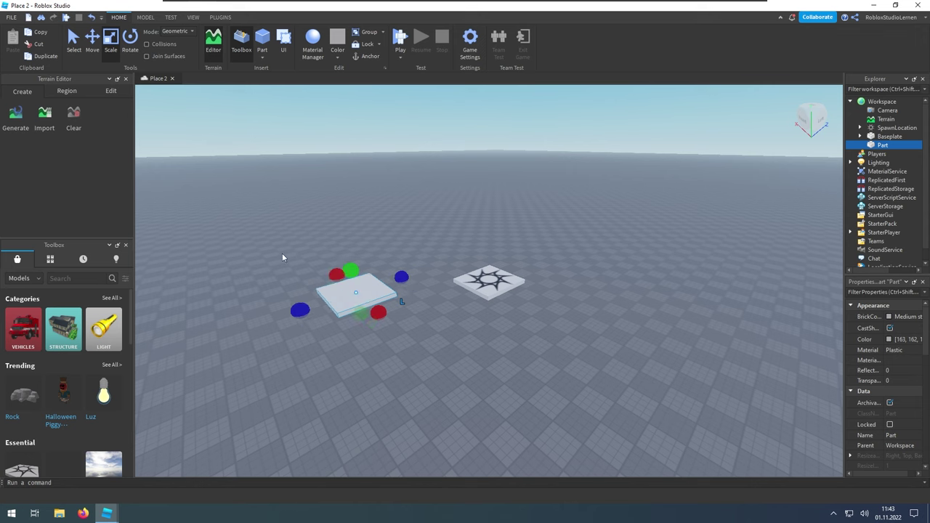
{"action": "left_click", "coordinate": [281, 252]}
Save Place 2 to Roblox and close its window.
{"action": "left_click", "coordinate": [10, 16]}
{"action": "left_click", "coordinate": [11, 17]}
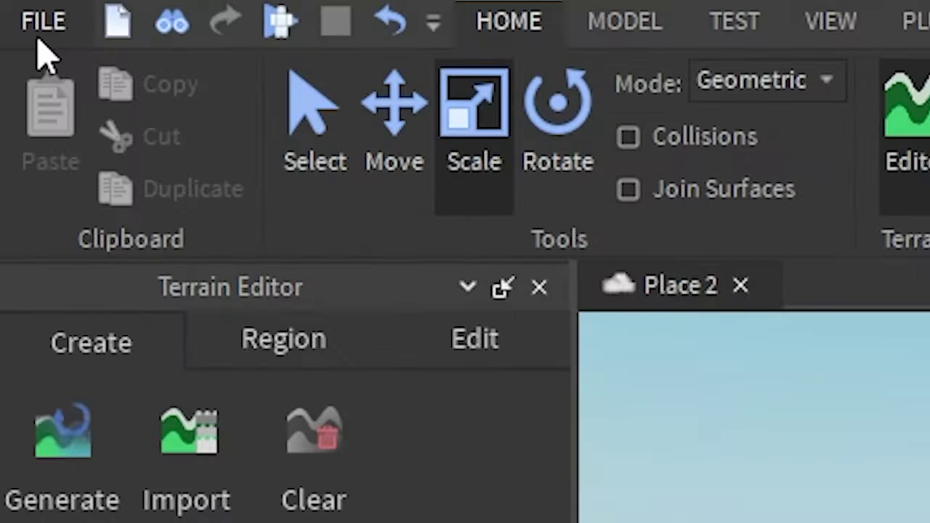
{"action": "left_click", "coordinate": [11, 20]}
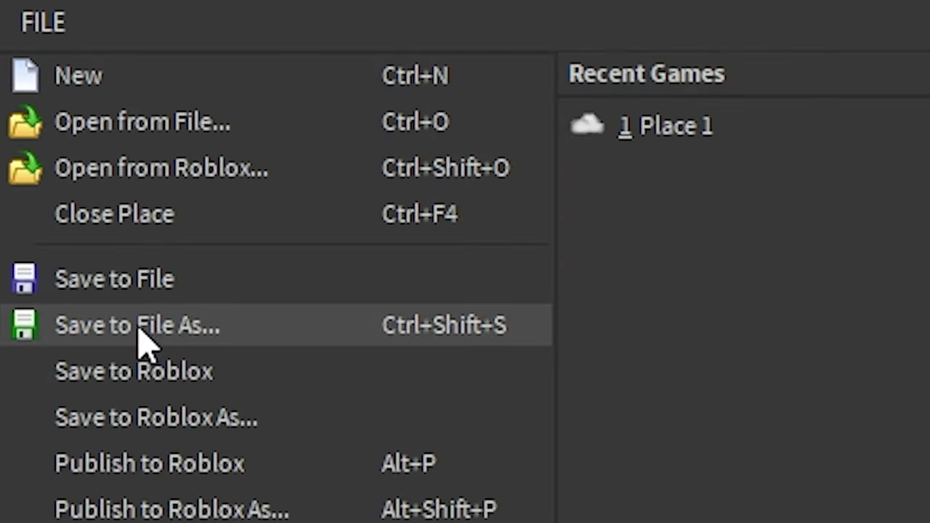
{"action": "left_click", "coordinate": [144, 377]}
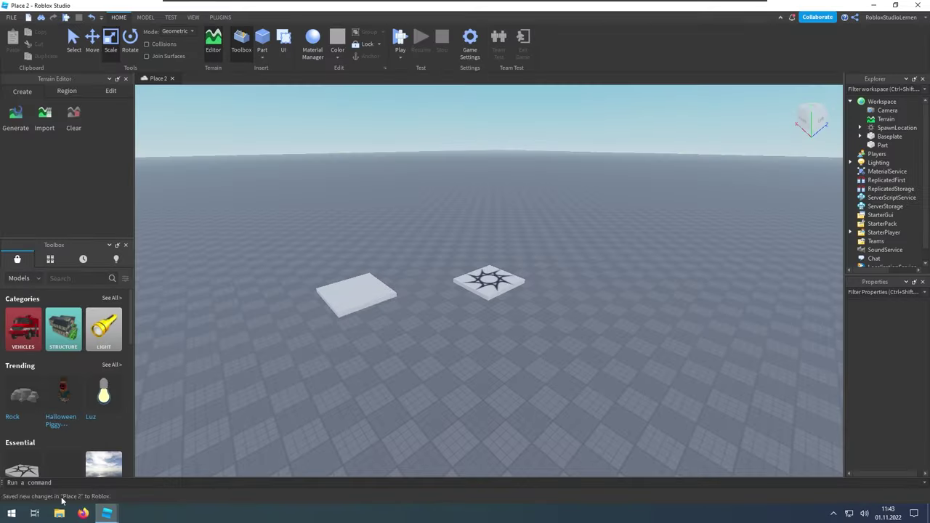
{"action": "left_click", "coordinate": [919, 5]}
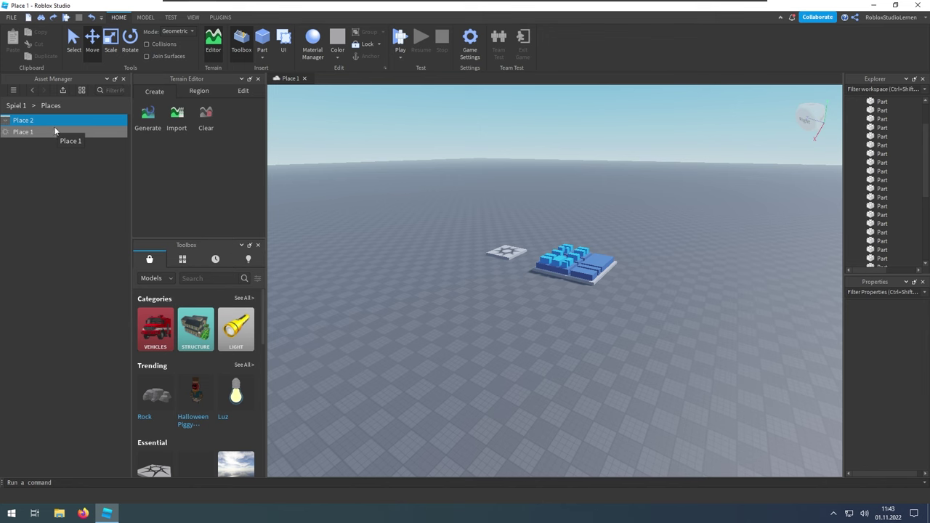
Close the Asset Manager, reopen it to show both places, and close it again.
{"action": "left_click", "coordinate": [123, 79]}
{"action": "left_click", "coordinate": [192, 16]}
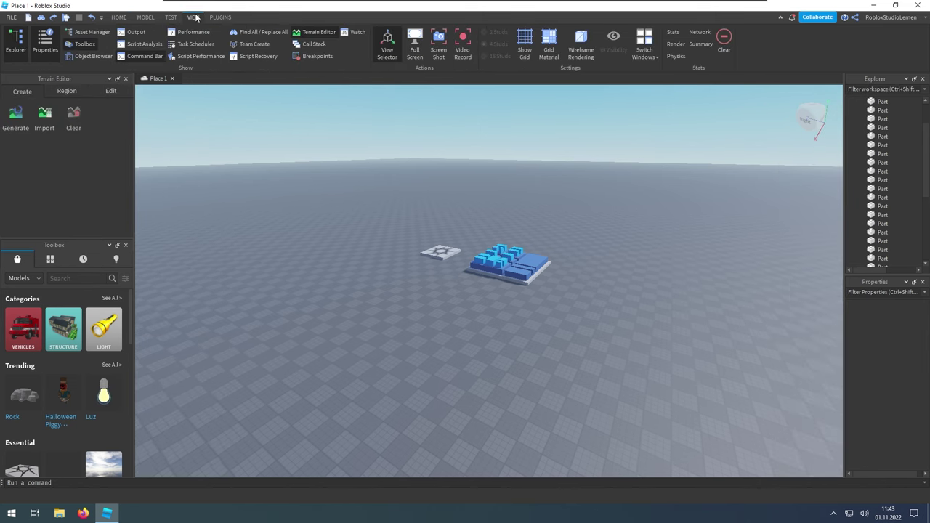
{"action": "left_click", "coordinate": [96, 33]}
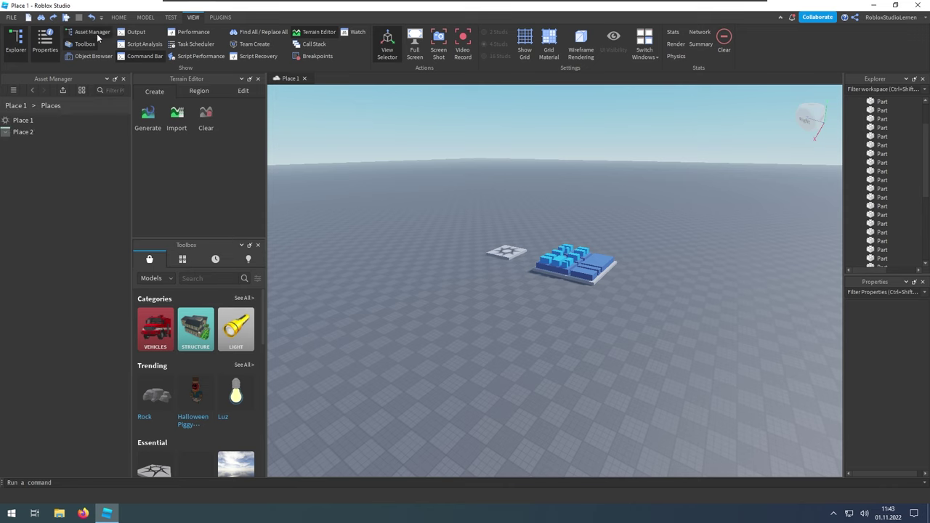
{"action": "left_click", "coordinate": [97, 34]}
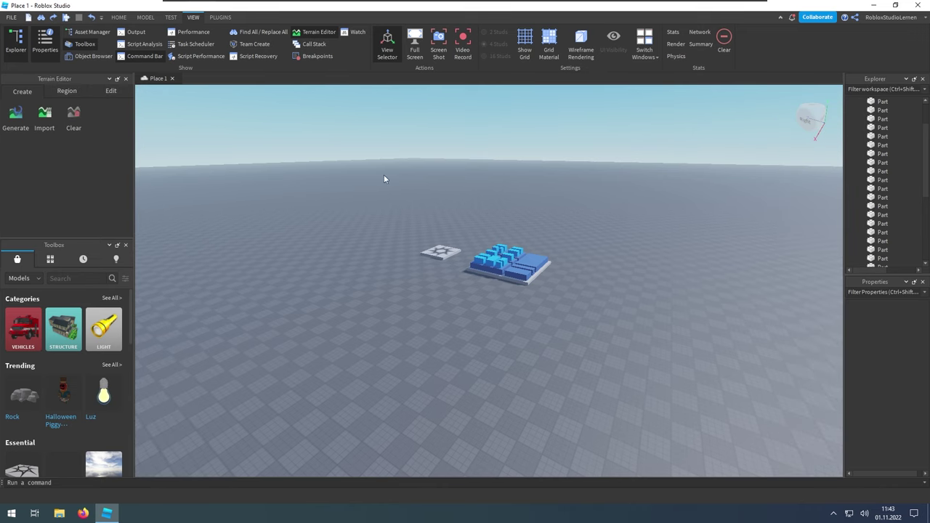
{"action": "left_click", "coordinate": [118, 17]}
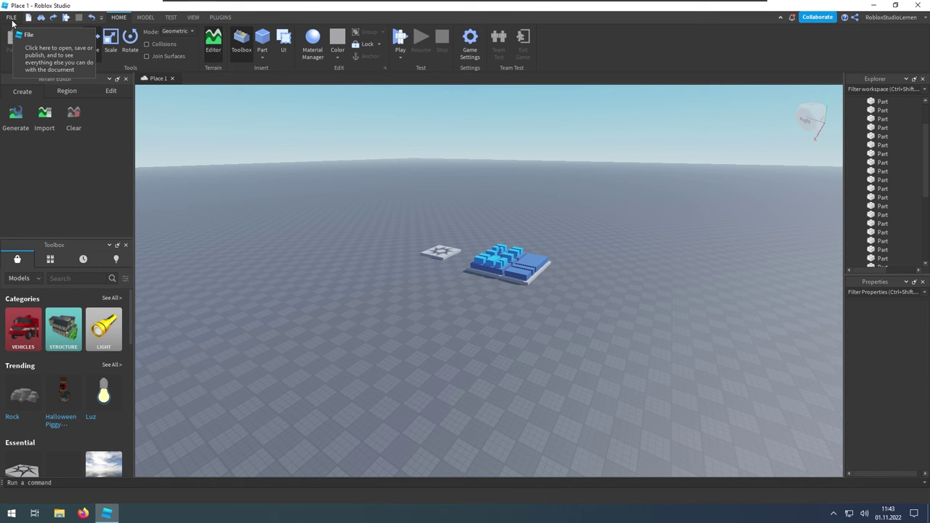
Try moving two blocks out in front of the Place 1 model, and undo the moves.
{"action": "left_click_drag", "start_coordinate": [518, 274], "coordinate": [398, 356]}
{"action": "left_click_drag", "start_coordinate": [489, 264], "coordinate": [409, 337]}
{"action": "key", "text": "ctrl+z"}
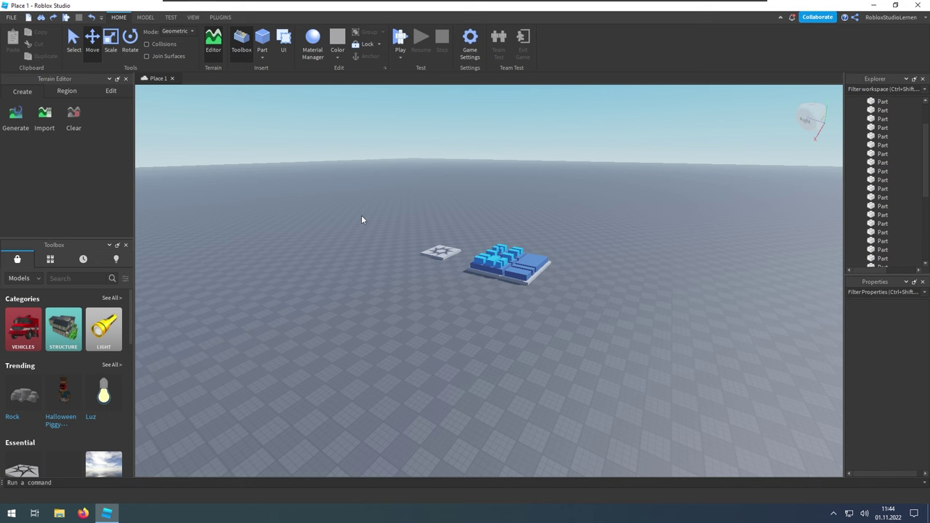